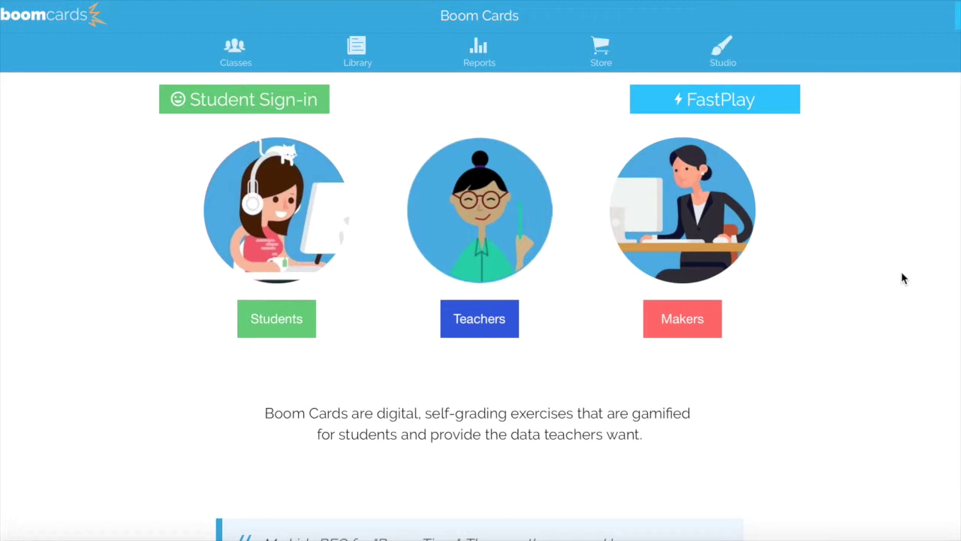
Go to the Classes page with the Ultimate membership details and 2nd Block classroom
left_click(233, 60)
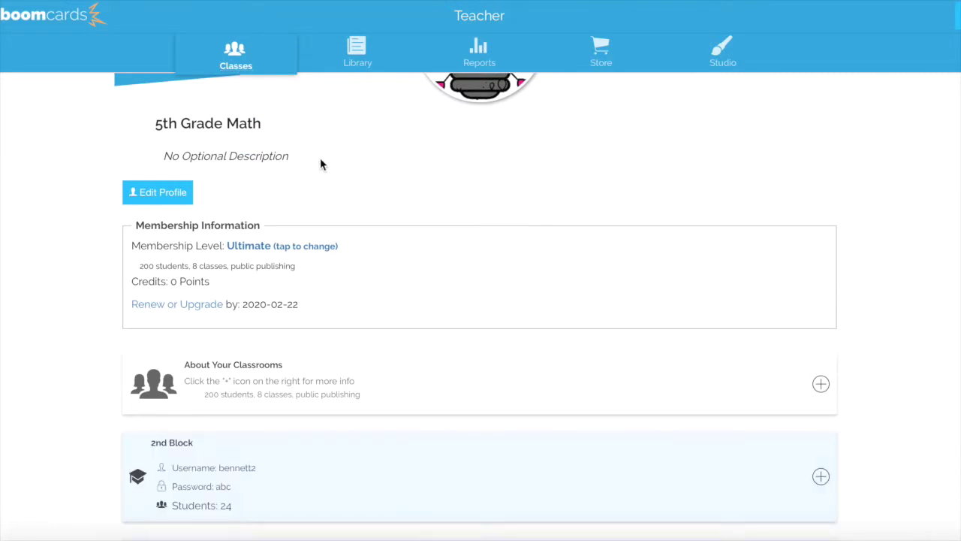
Add a new classroom and retitle it 'Demo Class'
scroll(320, 157, "down", 5)
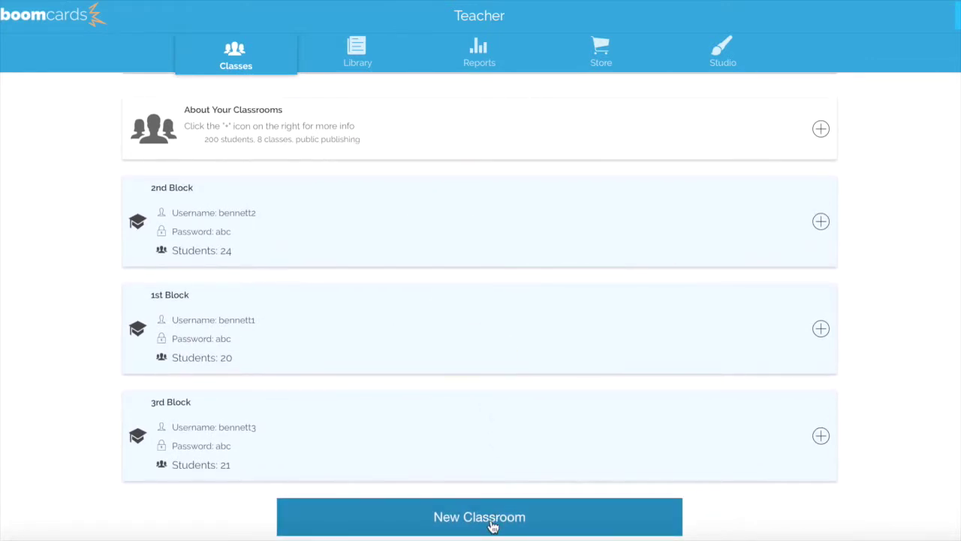
left_click(492, 526)
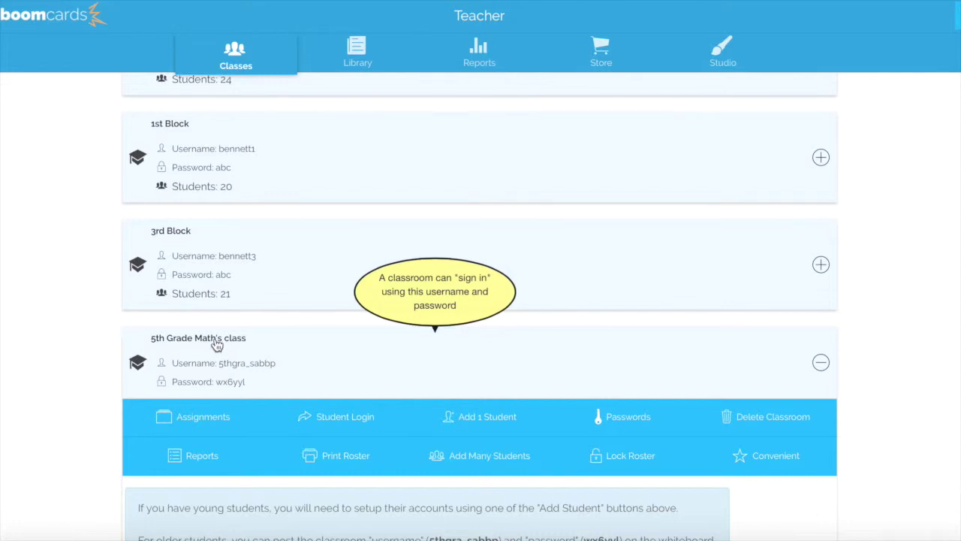
left_click(216, 344)
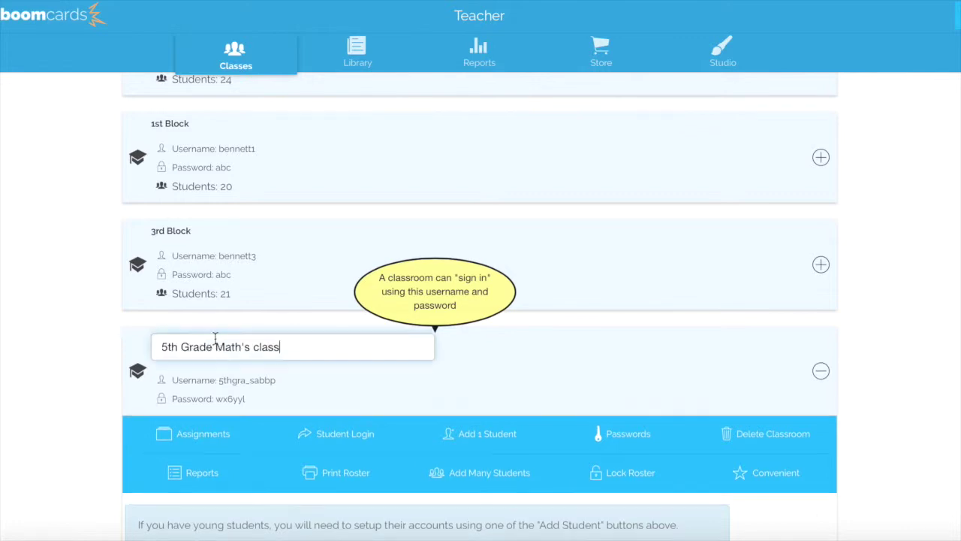
key("BackSpace")
key("BackSpace")
key("BackSpace")
key("BackSpace")
key("BackSpace")
key("BackSpace")
key("BackSpace")
key("BackSpace")
key("BackSpace")
key("BackSpace")
key("BackSpace")
key("BackSpace")
key("BackSpace")
key("BackSpace")
key("BackSpace")
key("BackSpace")
key("BackSpace")
key("BackSpace")
key("BackSpace")
key("BackSpace")
key("BackSpace")
key("BackSpace")
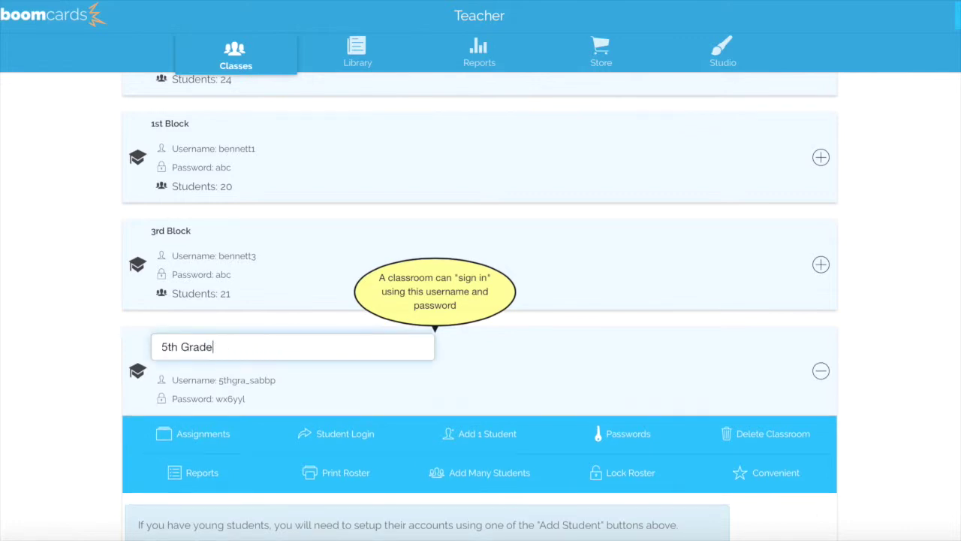
type("Demo Class")
left_click(822, 408)
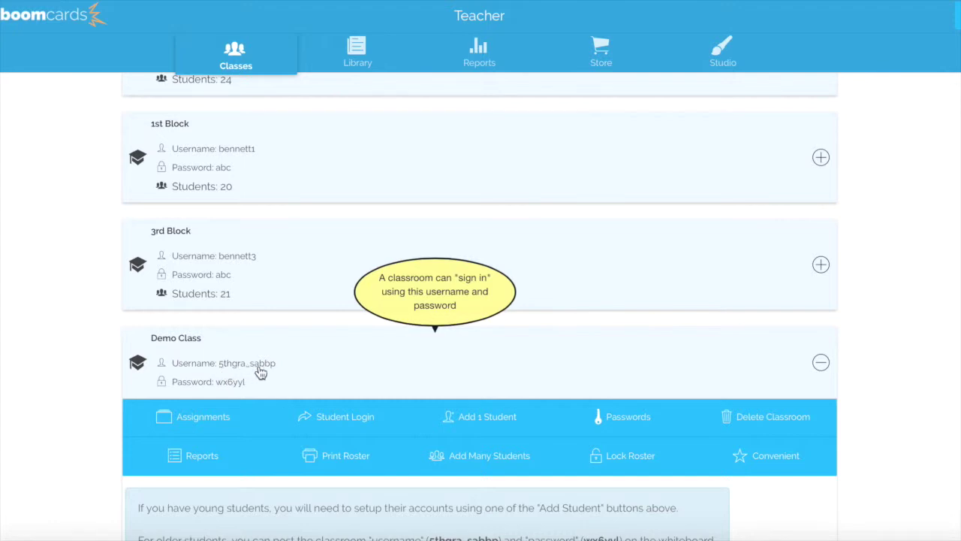
Change Demo Class's sign-in username to 'democlass1' and set a simple classroom password
left_click(258, 372)
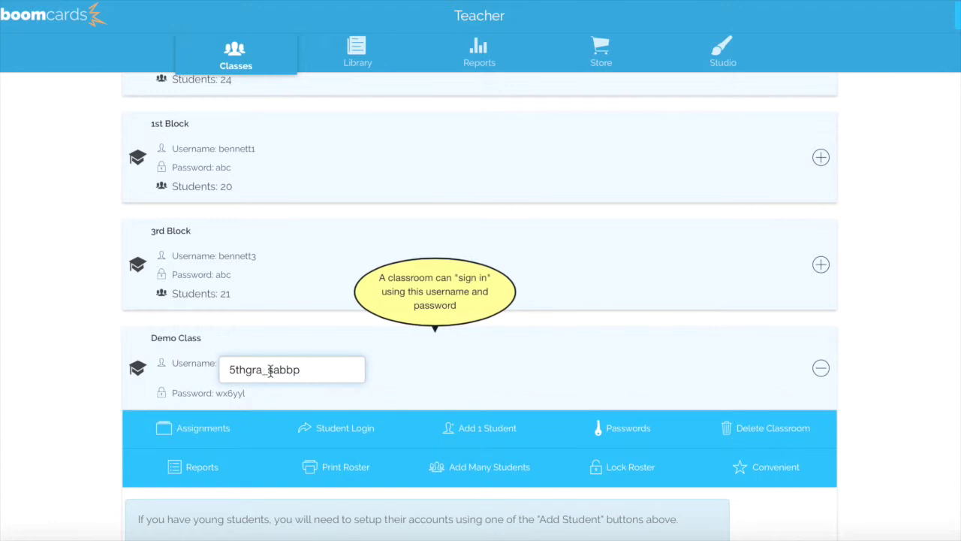
left_click_drag(232, 369, 308, 368)
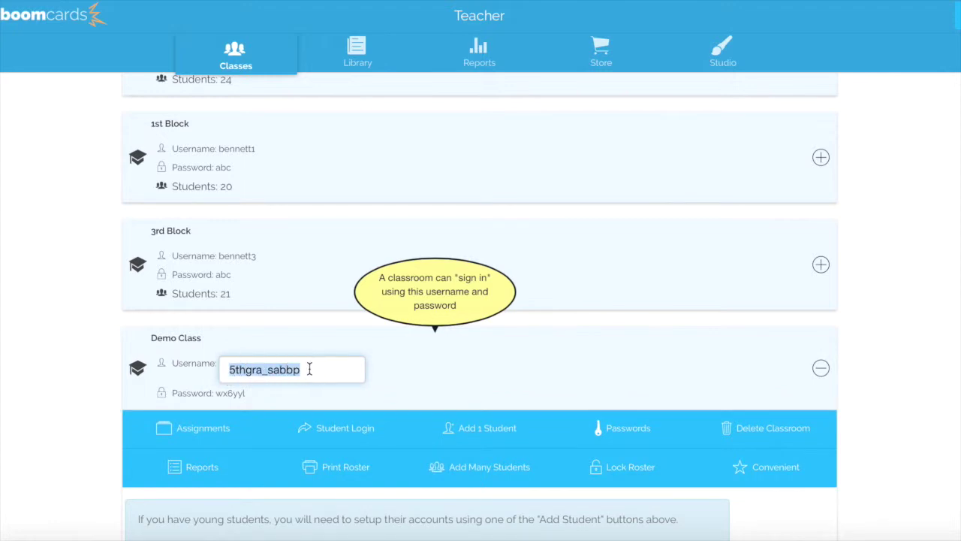
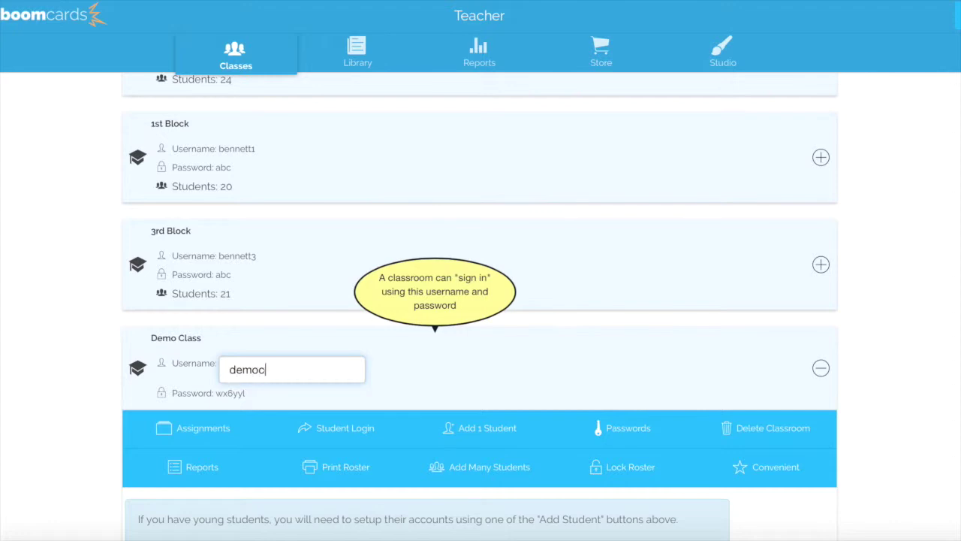
left_click(245, 396)
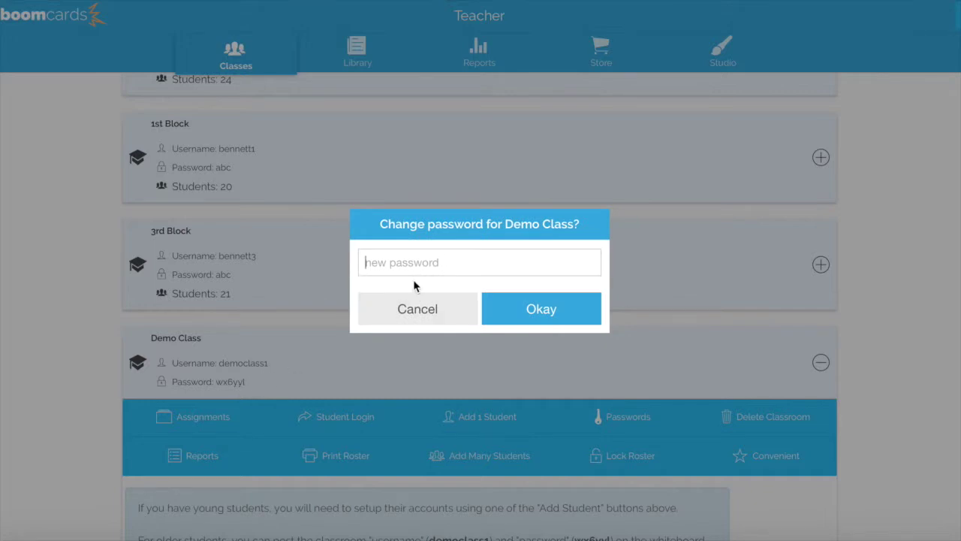
left_click(538, 313)
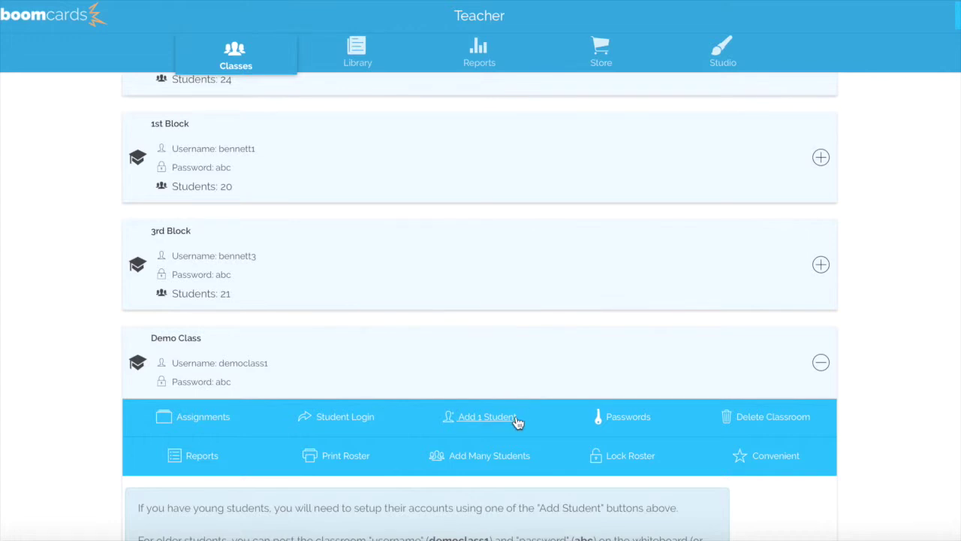
left_click(503, 464)
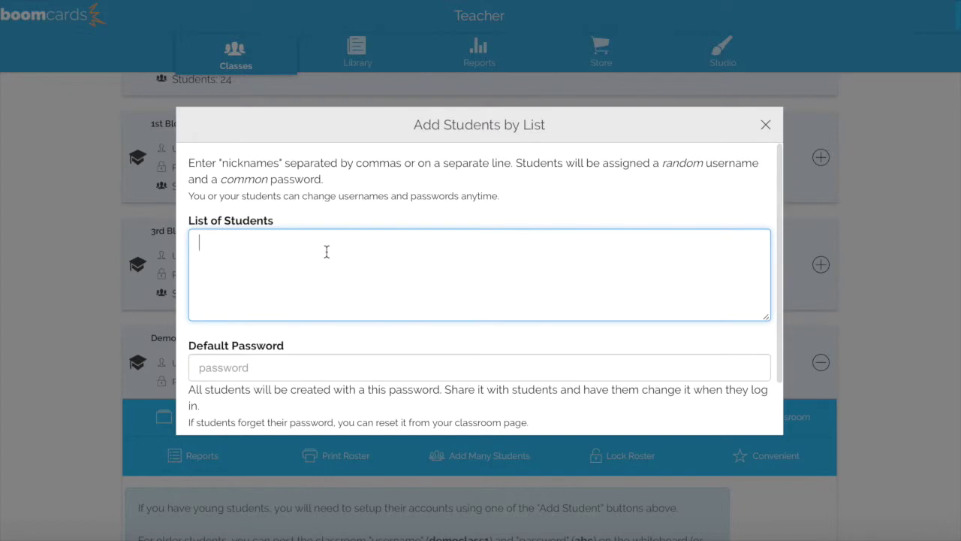
Add seven students from a comma-separated nickname list with a shared default password
type("MElissa")
key("BackSpace")
key("BackSpace")
key("BackSpace")
type("MEli")
key("BackSpace")
key("BackSpace")
key("BackSpace")
type("elissa, Della, Kim, Ade")
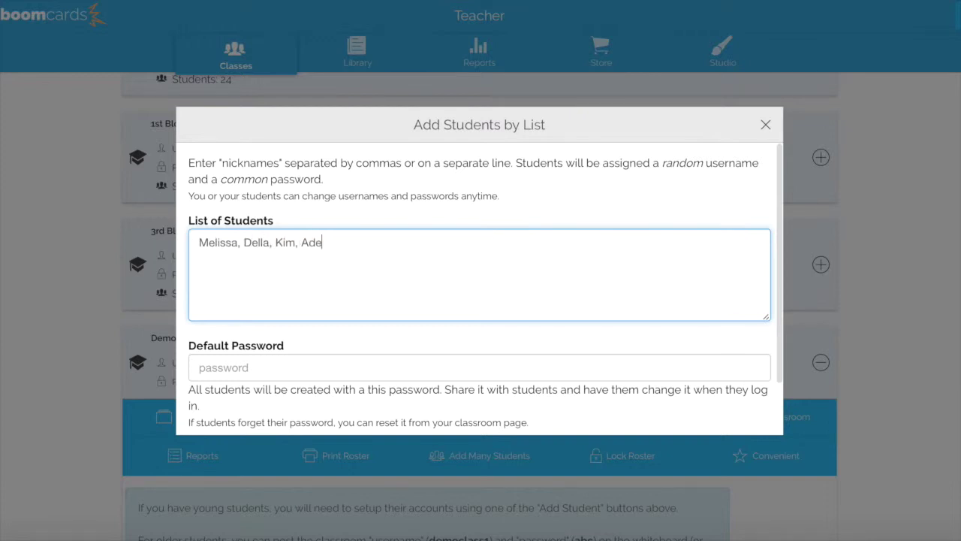
type("le, Easton, Portlyn,")
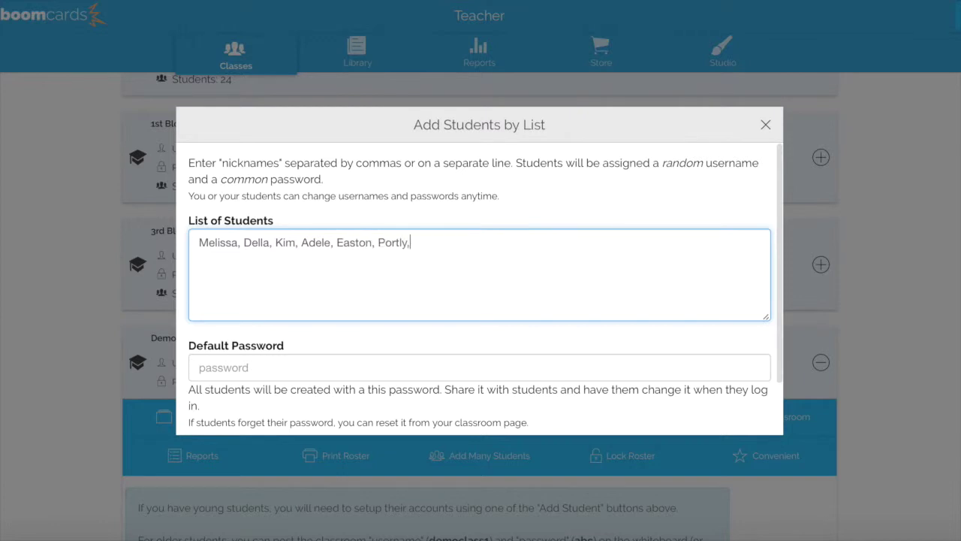
type(" Ashlyn")
left_click(274, 363)
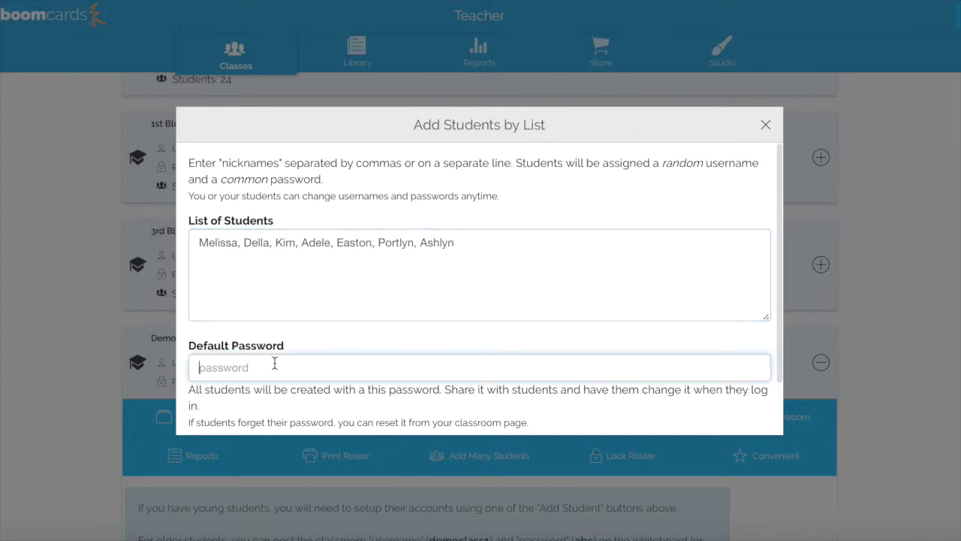
key("BackSpace")
scroll(479, 300, "down", 2)
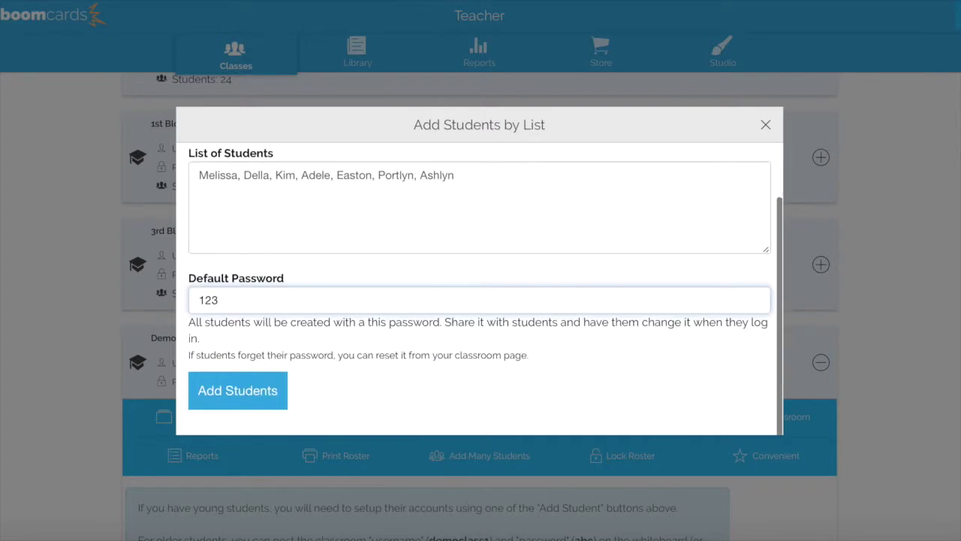
left_click(214, 403)
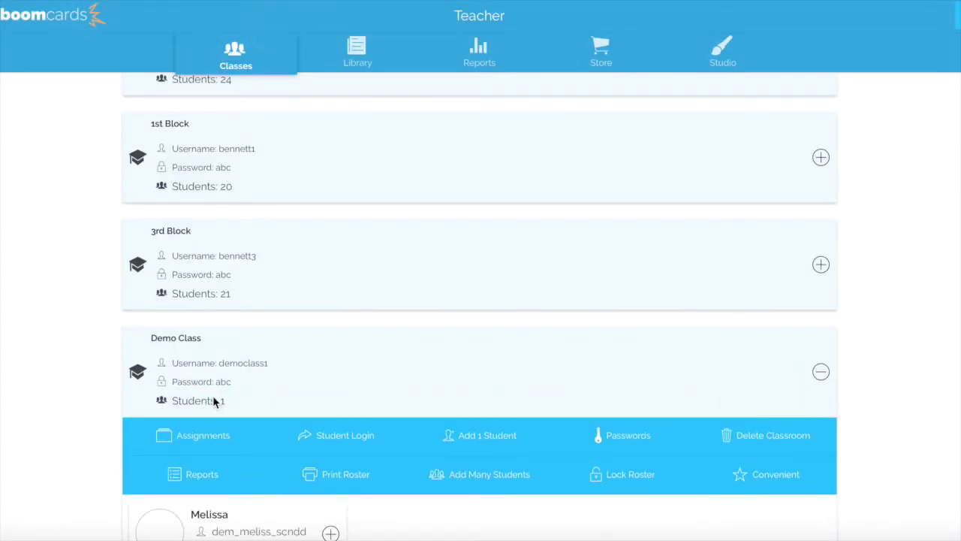
Give the first student card its own new password
scroll(214, 401, "down", 3)
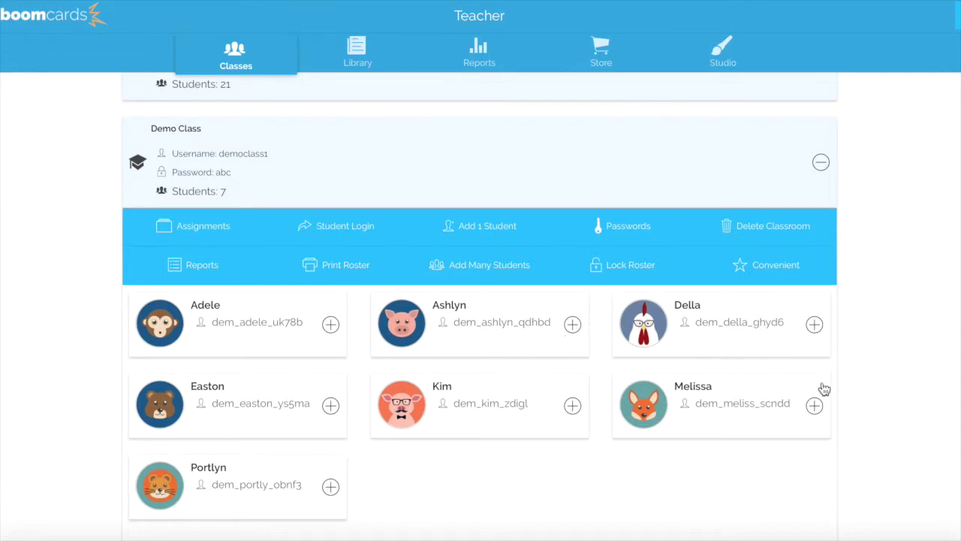
left_click(330, 325)
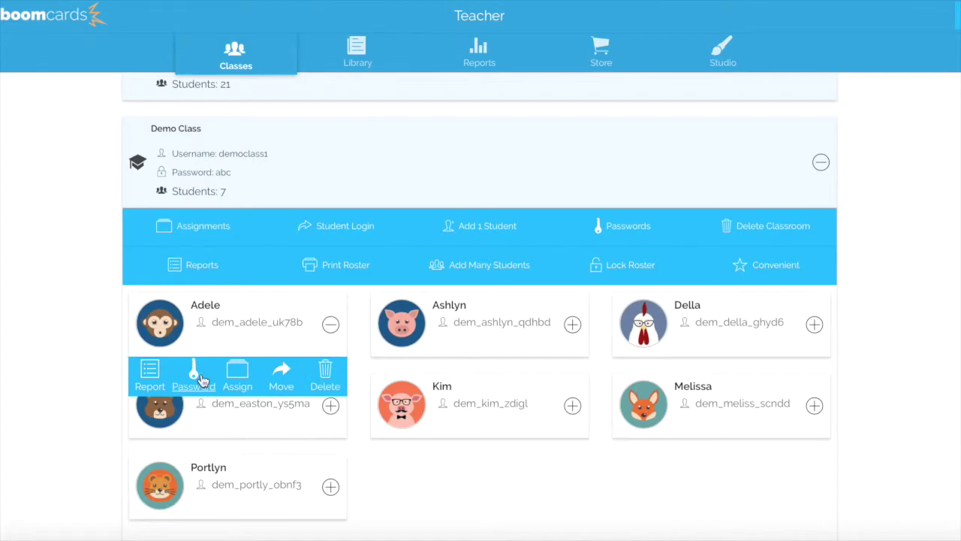
left_click(199, 379)
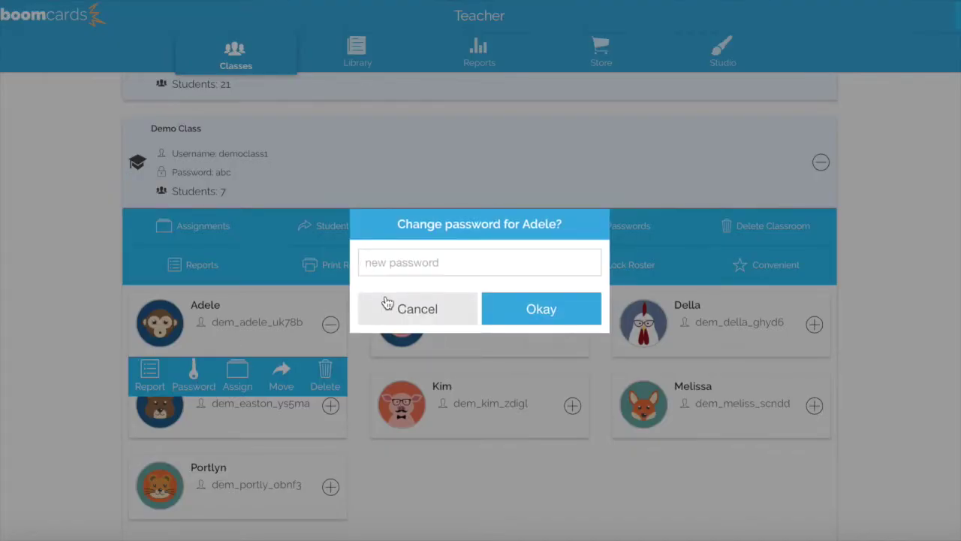
left_click(536, 308)
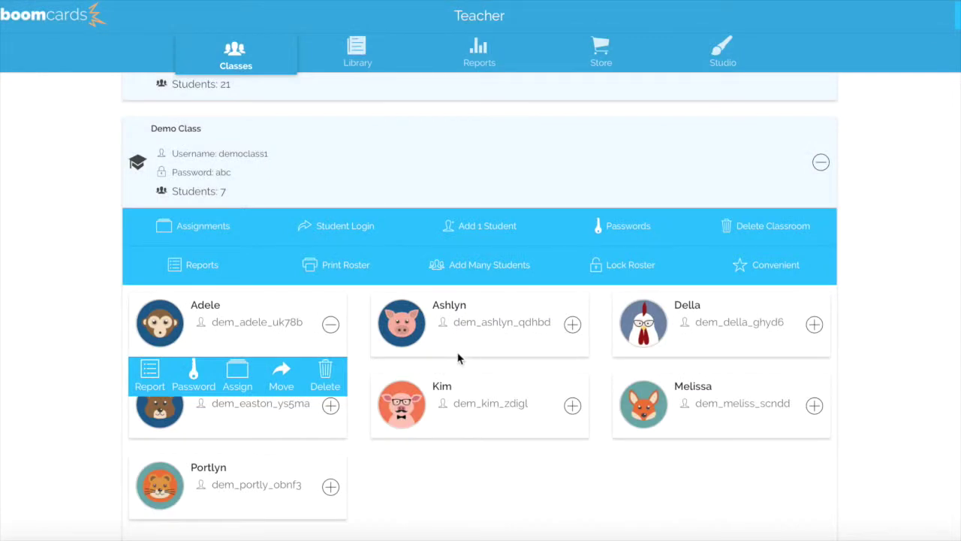
Give the second student a new password and collapse both cards' action bars
left_click(573, 324)
left_click(428, 379)
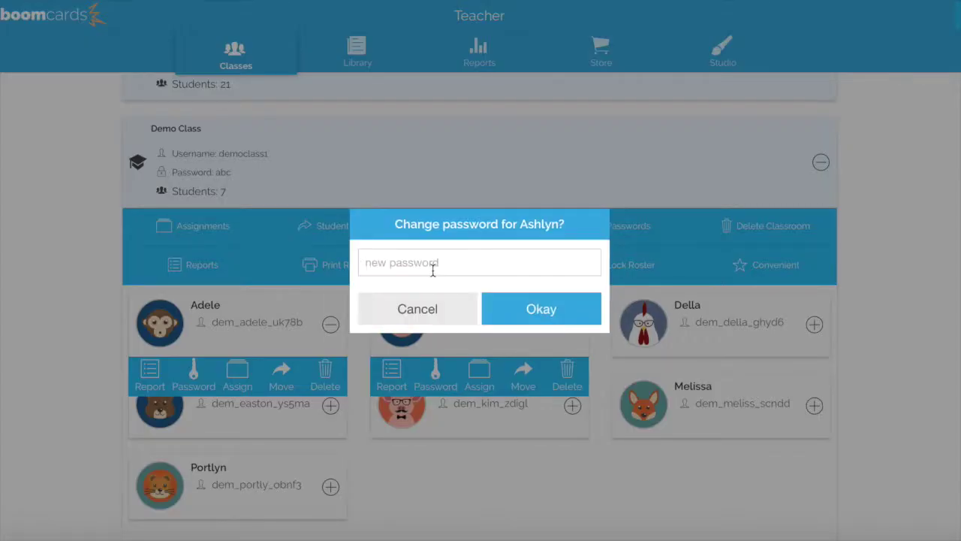
left_click(539, 316)
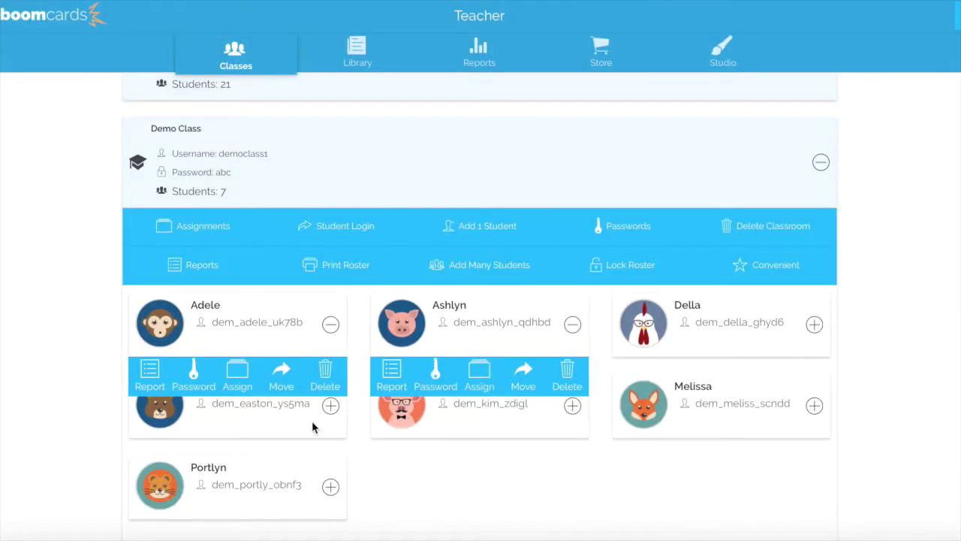
left_click(572, 324)
left_click(331, 324)
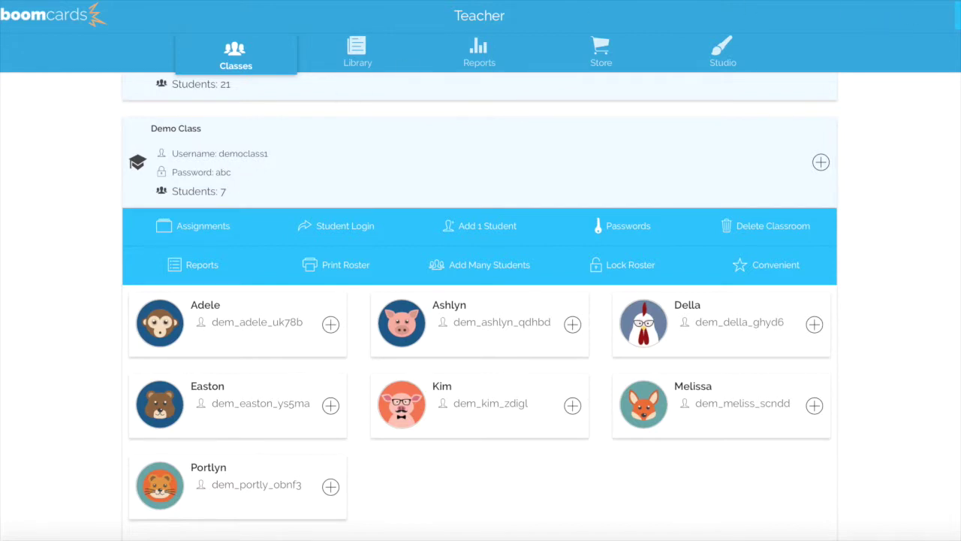
Sign in as 'democlass1' with the class password, declining Safari's save-password prompt
left_click(952, 15)
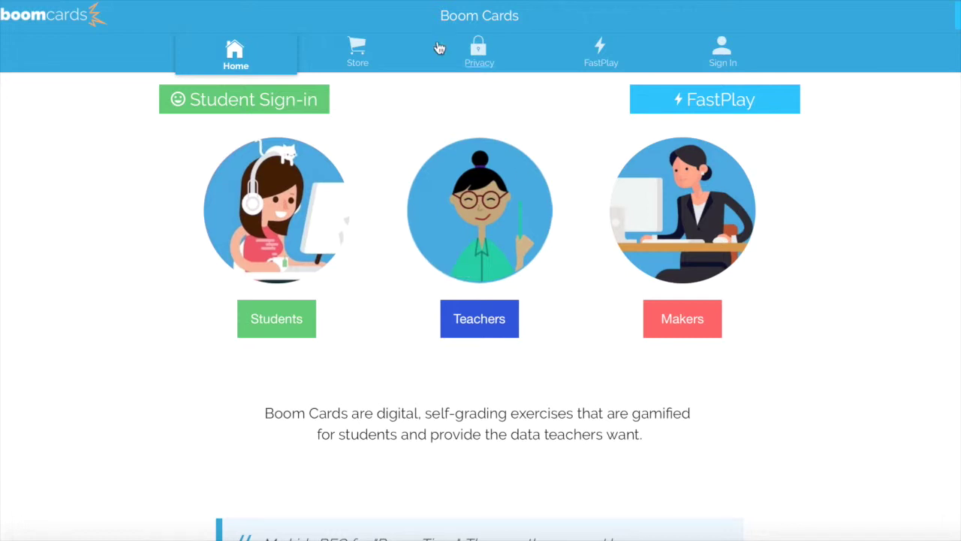
left_click(237, 105)
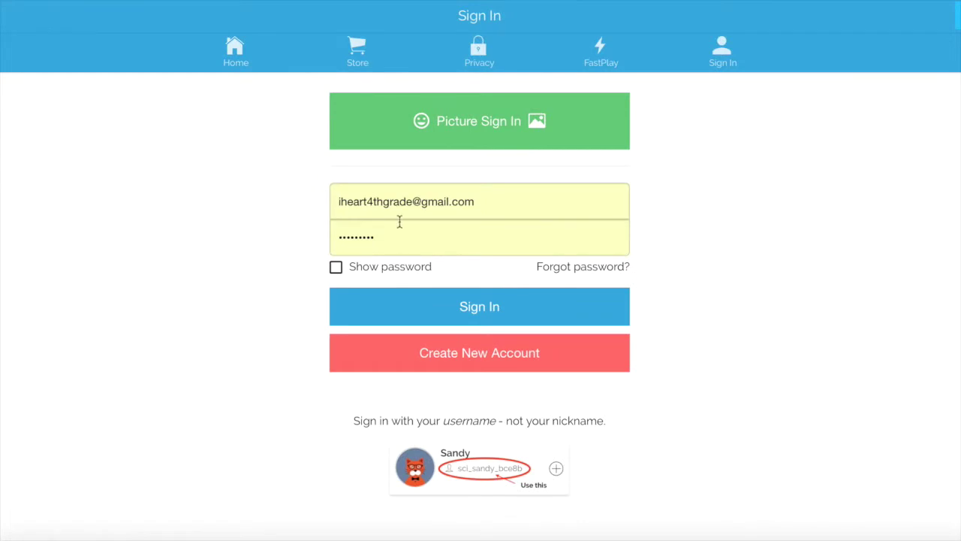
left_click(485, 202)
left_click_drag(486, 202, 322, 197)
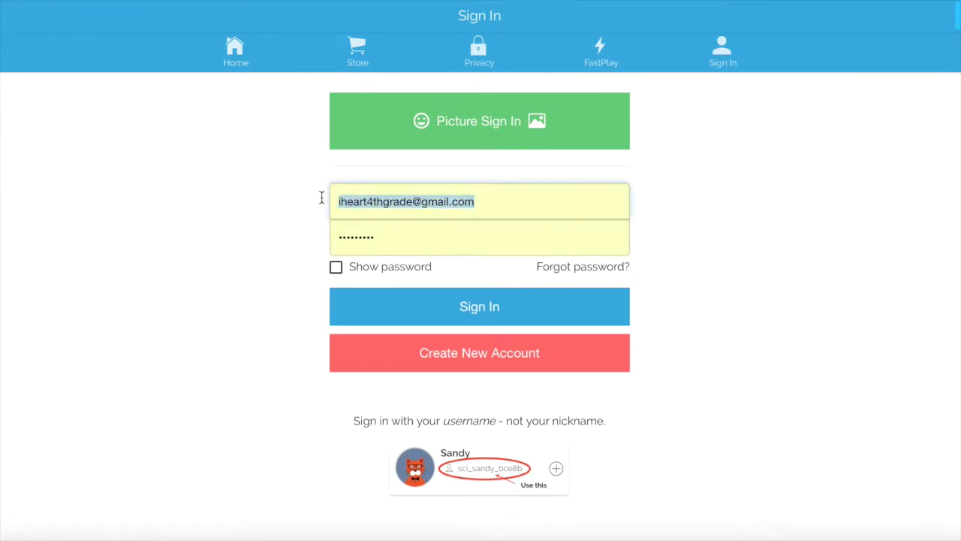
key("BackSpace")
type("d")
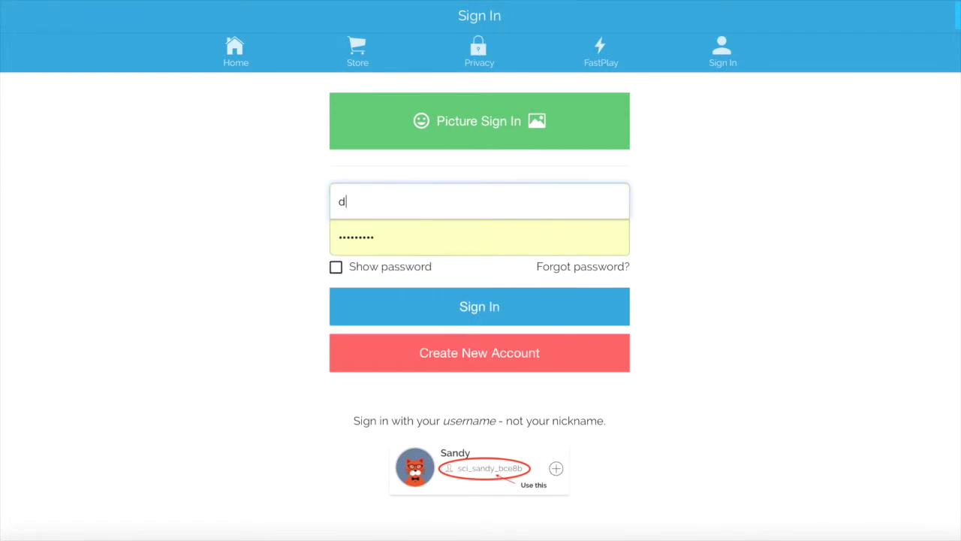
type("emoclass1")
double_click(344, 242)
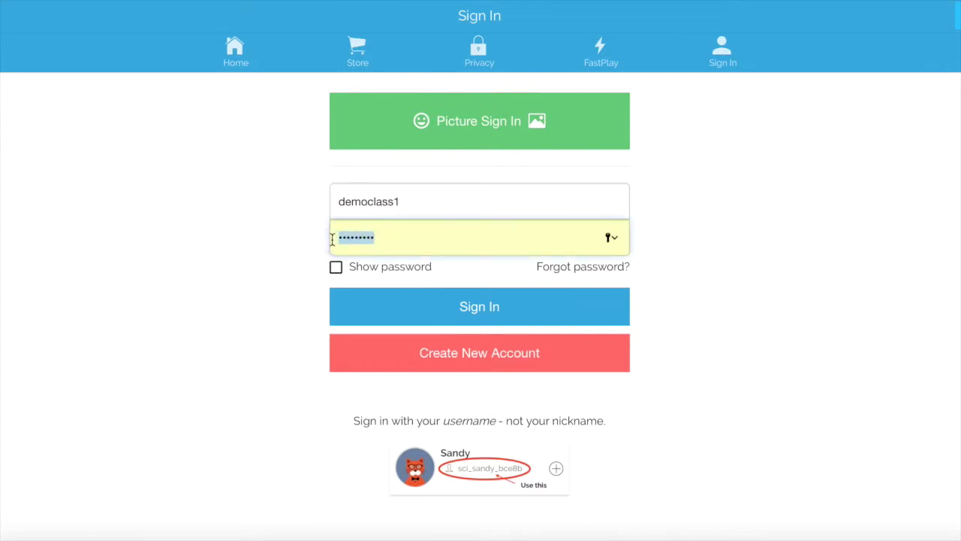
type("•••")
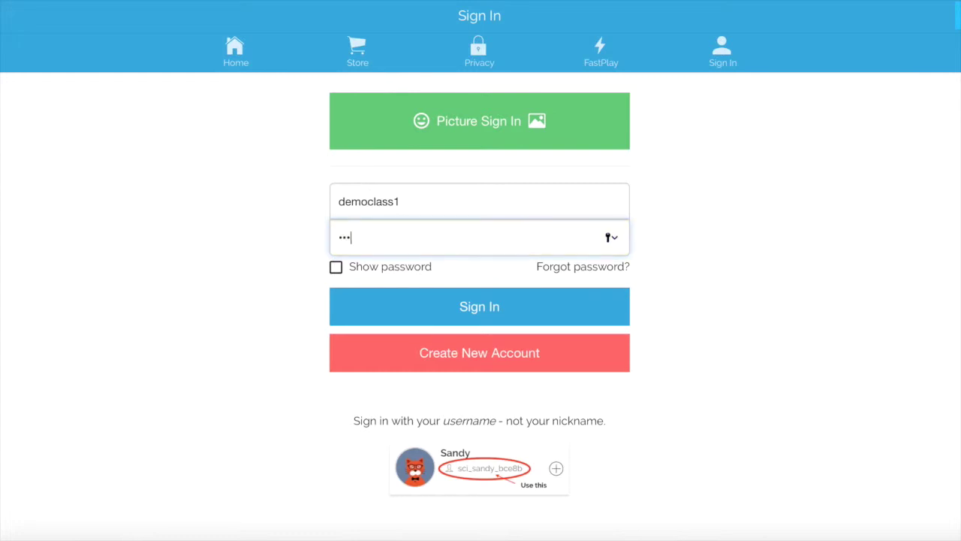
left_click(413, 315)
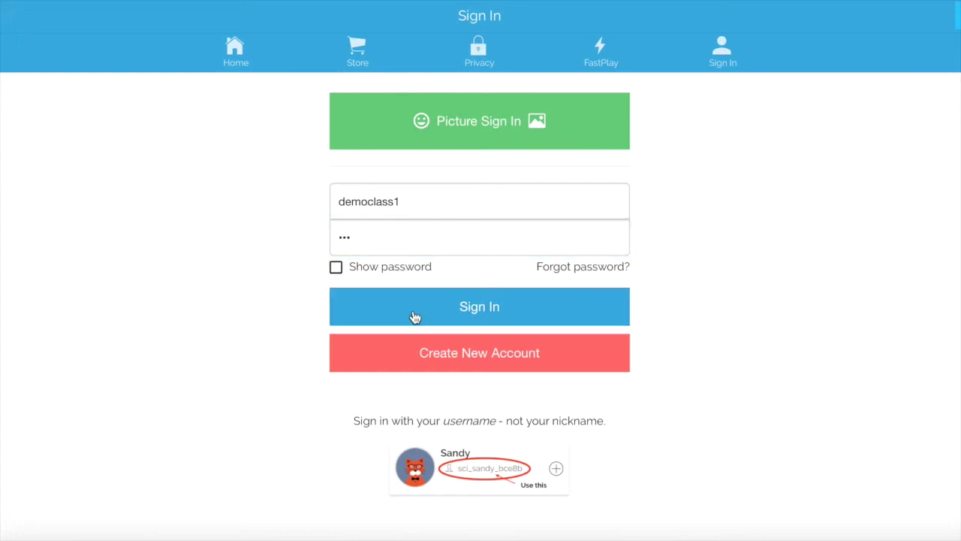
left_click(485, 98)
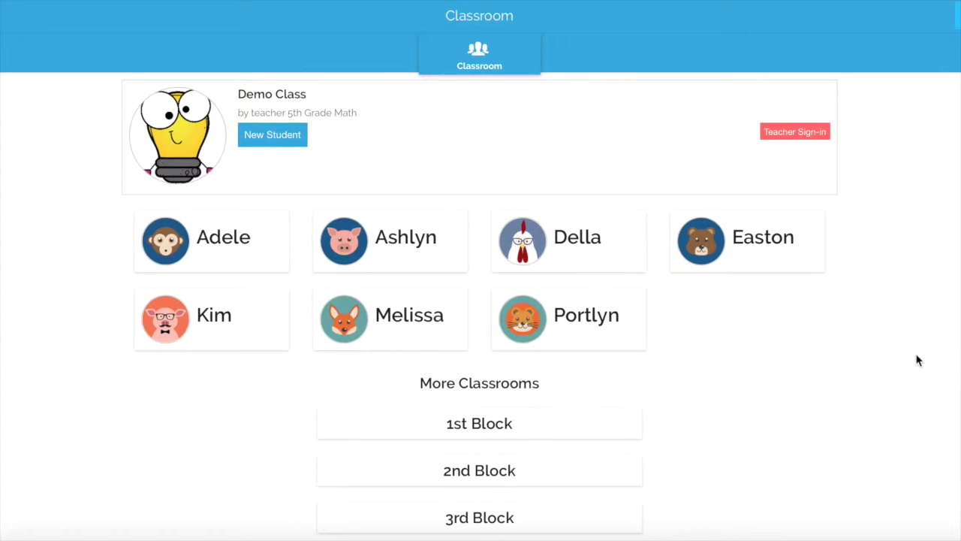
Sign in as the bear-picture student with its password, then sign out from the account menu
left_click(726, 256)
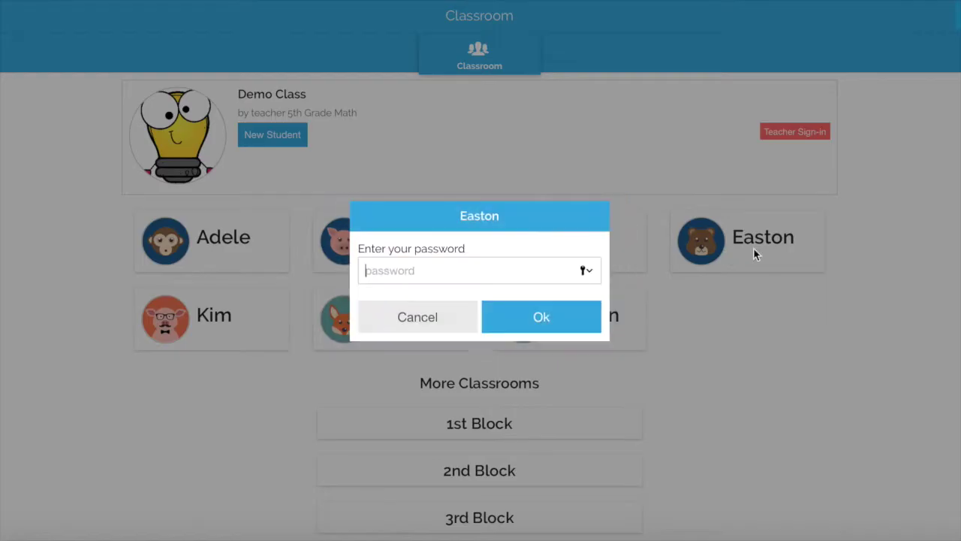
left_click(521, 323)
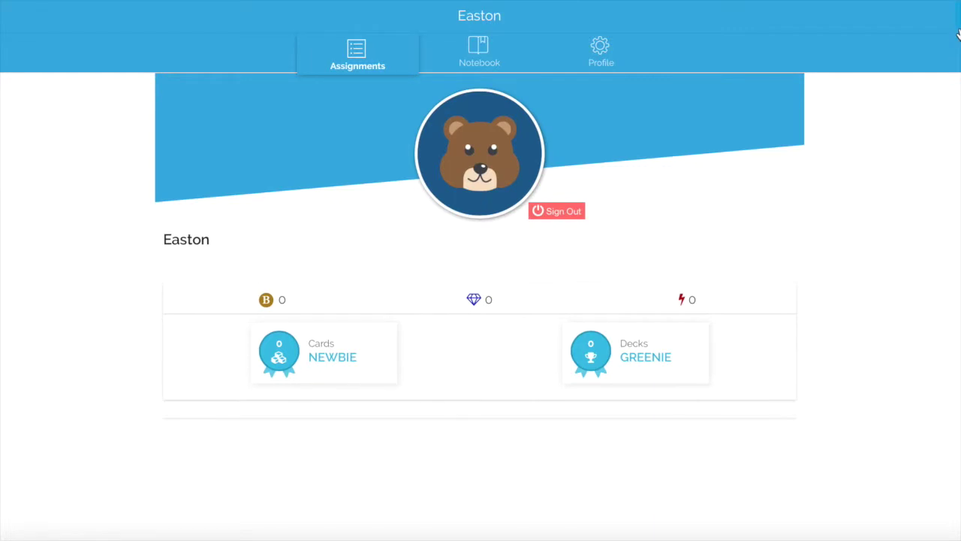
left_click(954, 17)
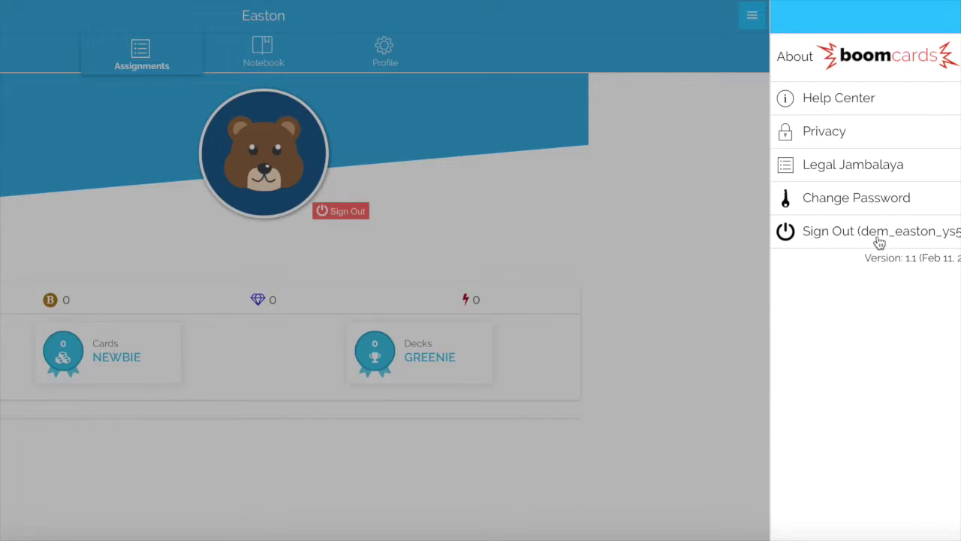
left_click(878, 237)
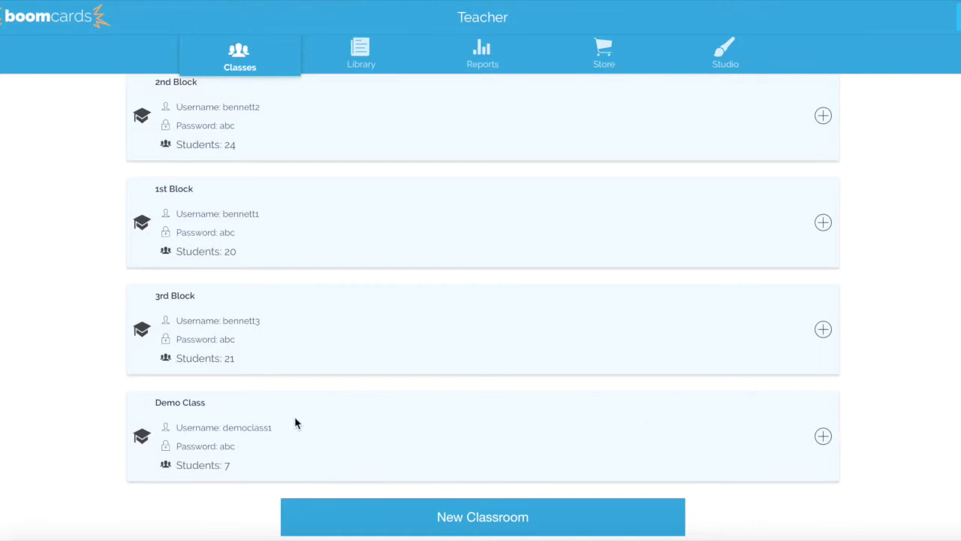
Expand Demo Class to list its seven students
scroll(366, 180, "up", 7)
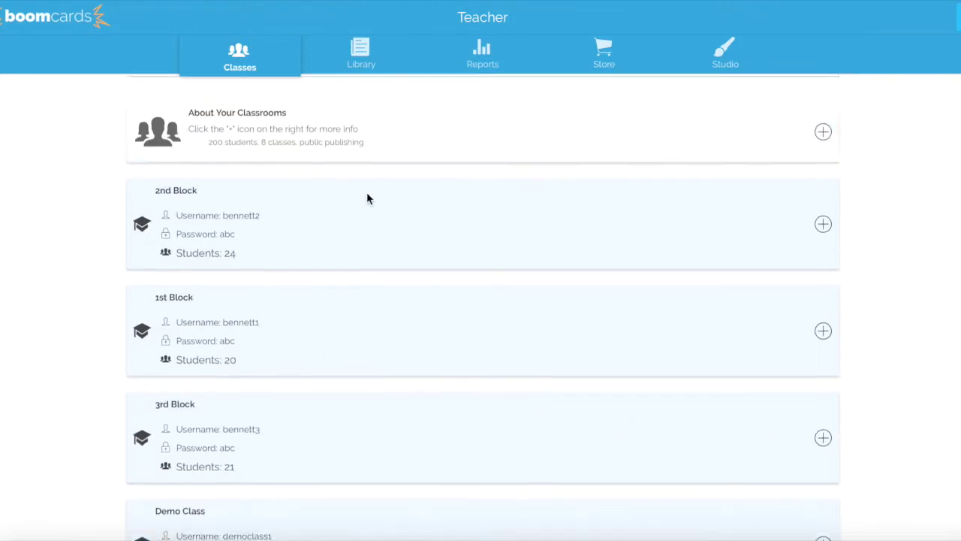
scroll(301, 268, "down", 7)
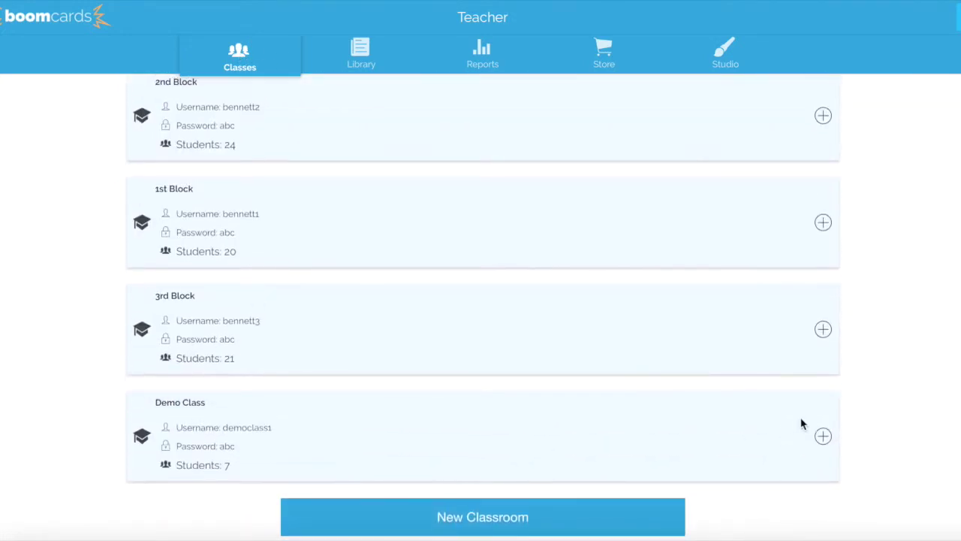
left_click(822, 439)
scroll(739, 455, "down", 4)
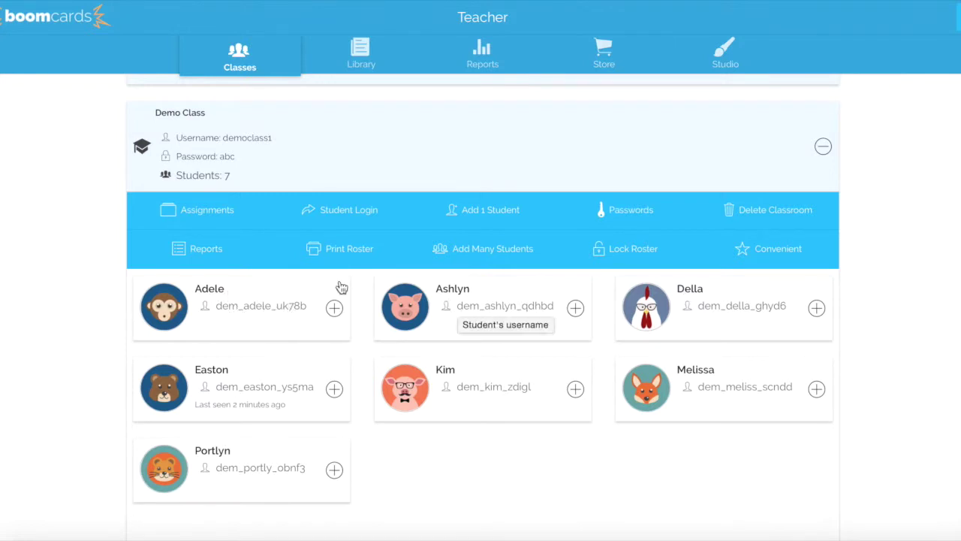
Replace the monkey and pig students' generated usernames with simple custom ones
left_click(252, 315)
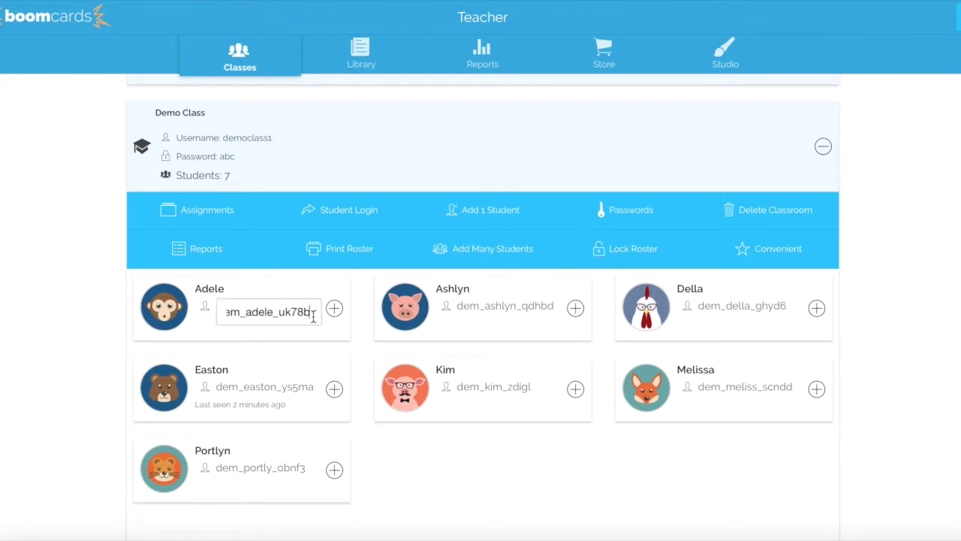
left_click_drag(313, 316, 218, 314)
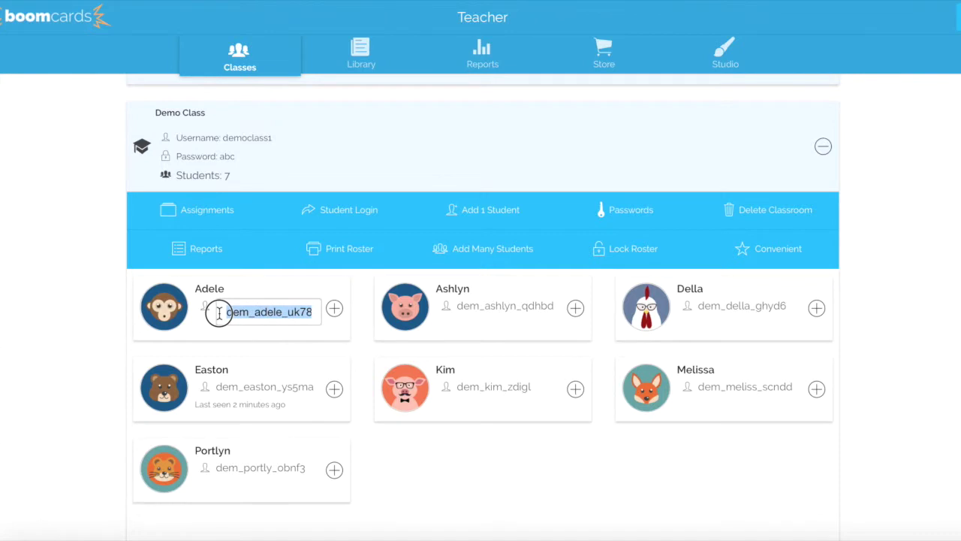
type("ad")
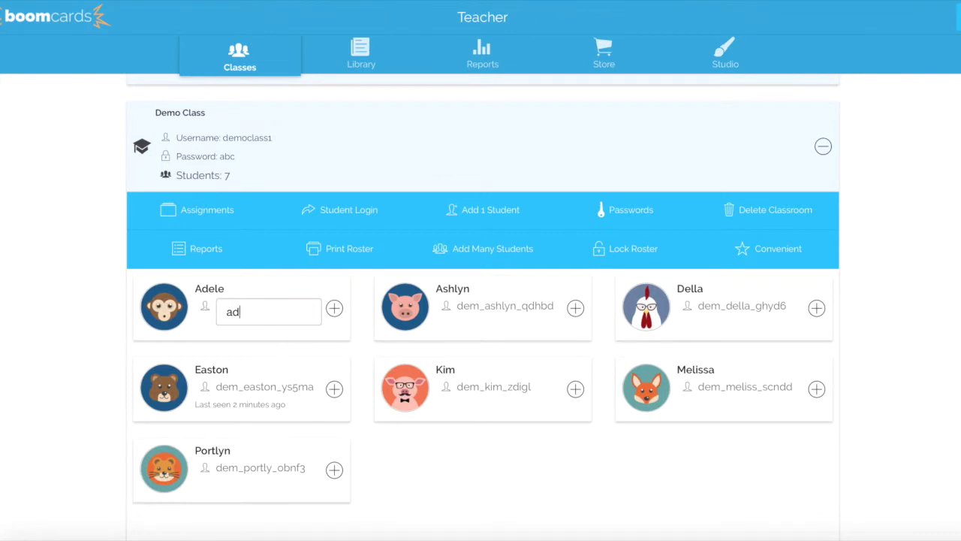
type("ele123")
left_click(507, 314)
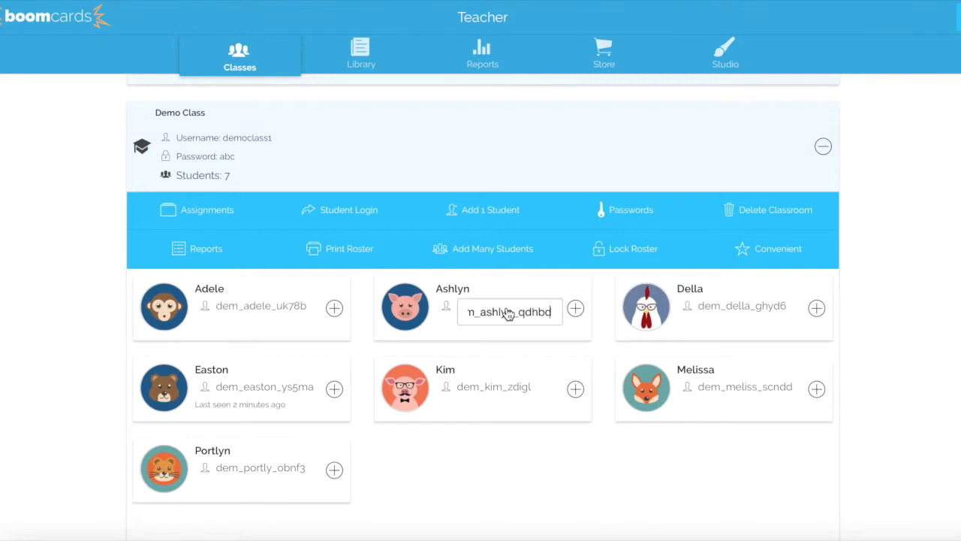
left_click_drag(551, 308, 445, 316)
type("a")
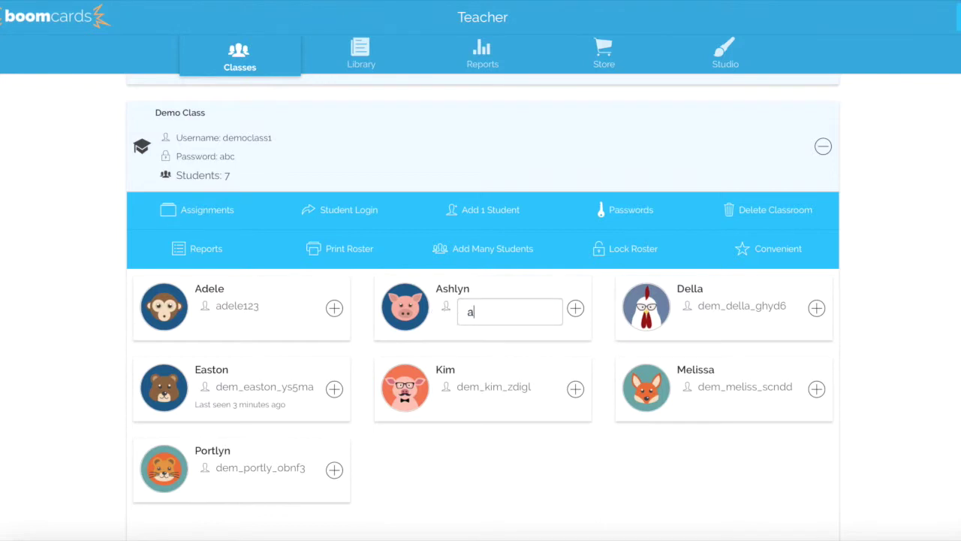
type("shlyn924")
left_click(914, 301)
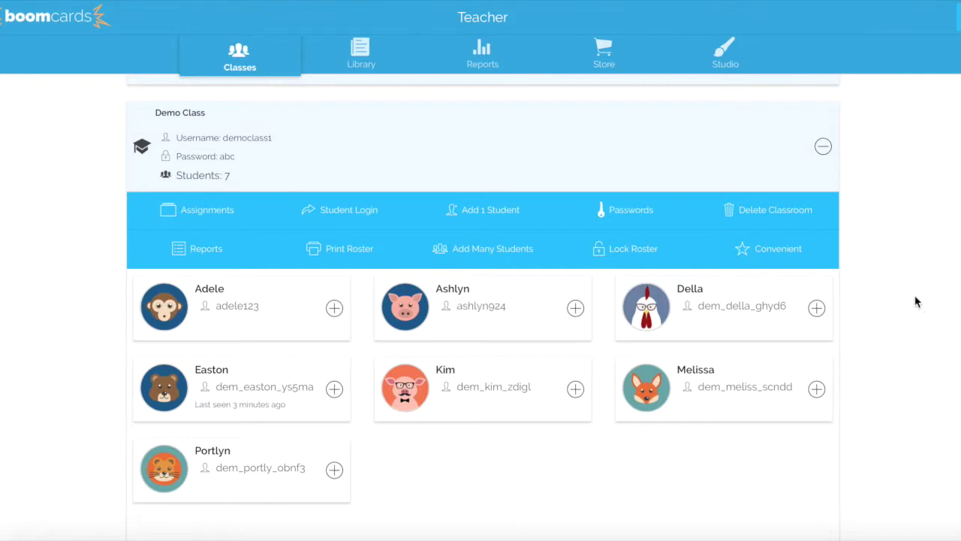
left_click(575, 308)
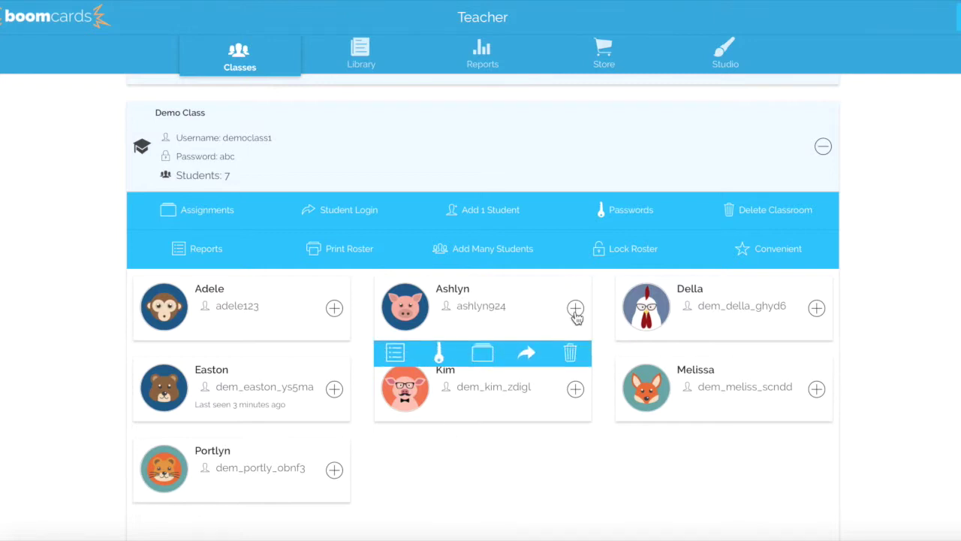
Set a new password for the pig student, then sign out of the teacher account
left_click(439, 360)
left_click(410, 262)
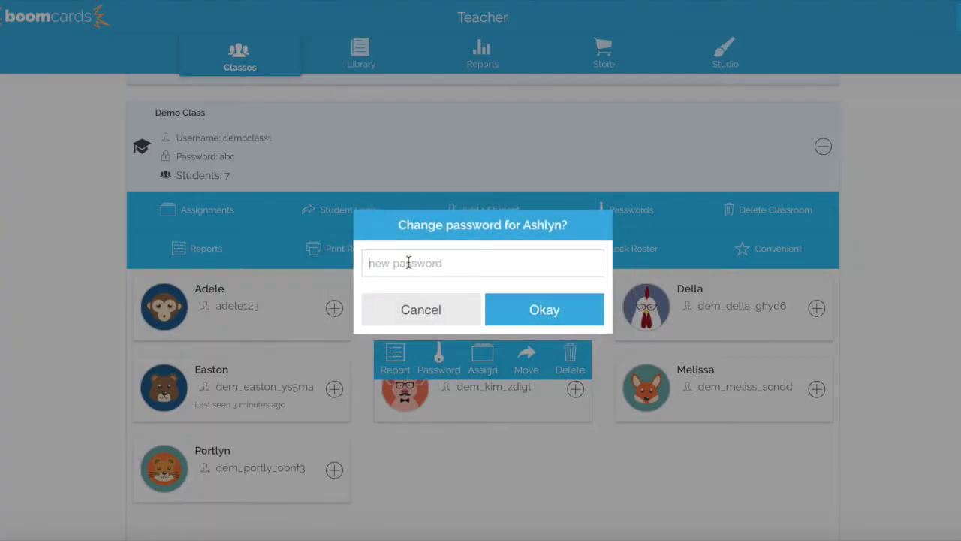
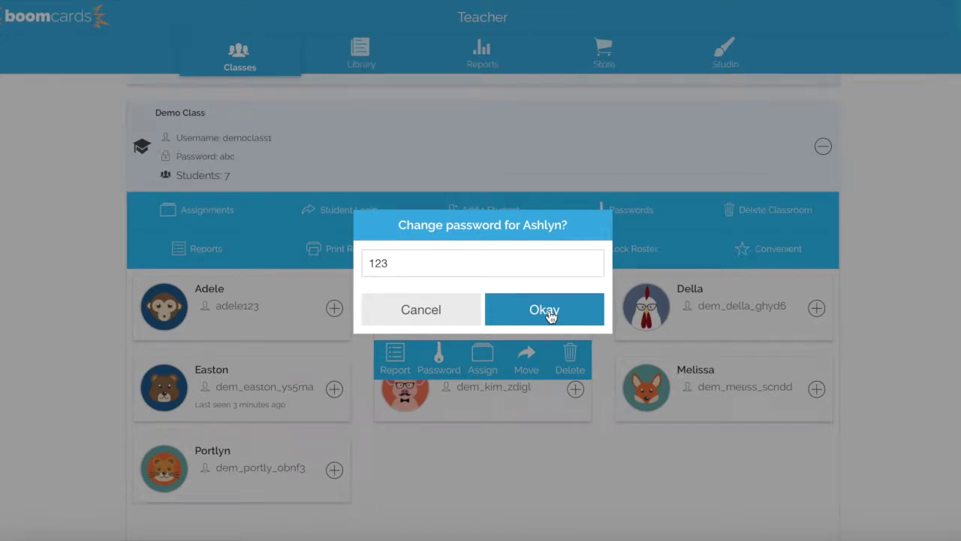
left_click(547, 312)
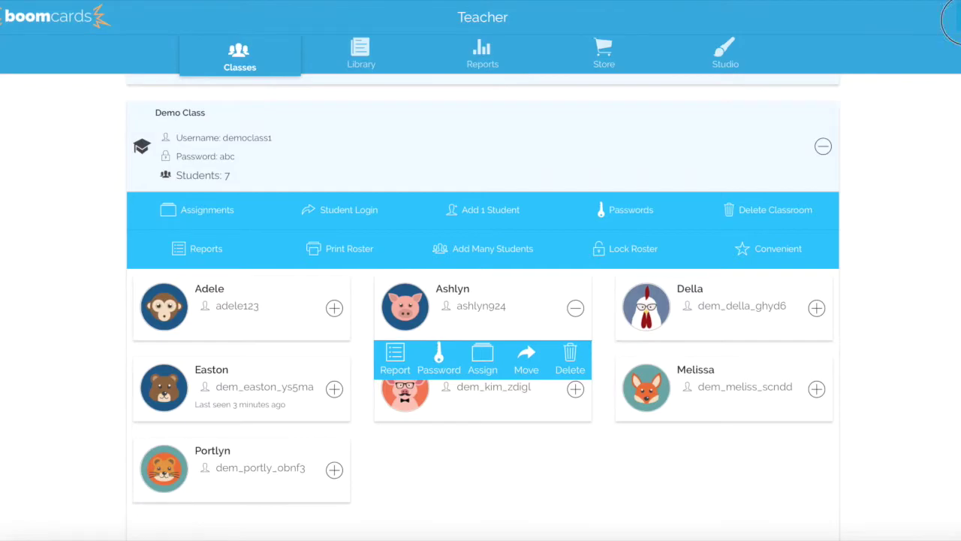
left_click(955, 15)
left_click(826, 434)
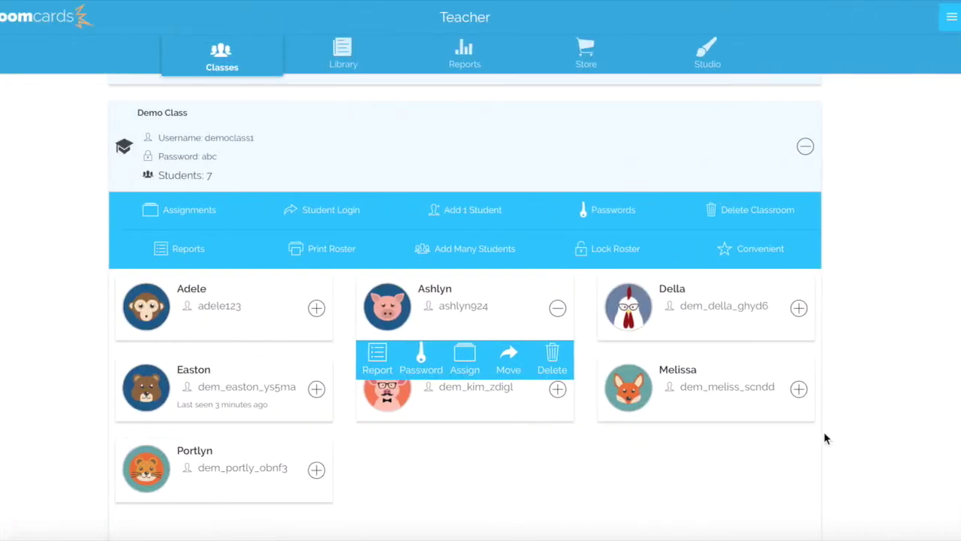
Sign in as the pig student with its new username and password, skipping the save-password prompt
left_click(227, 103)
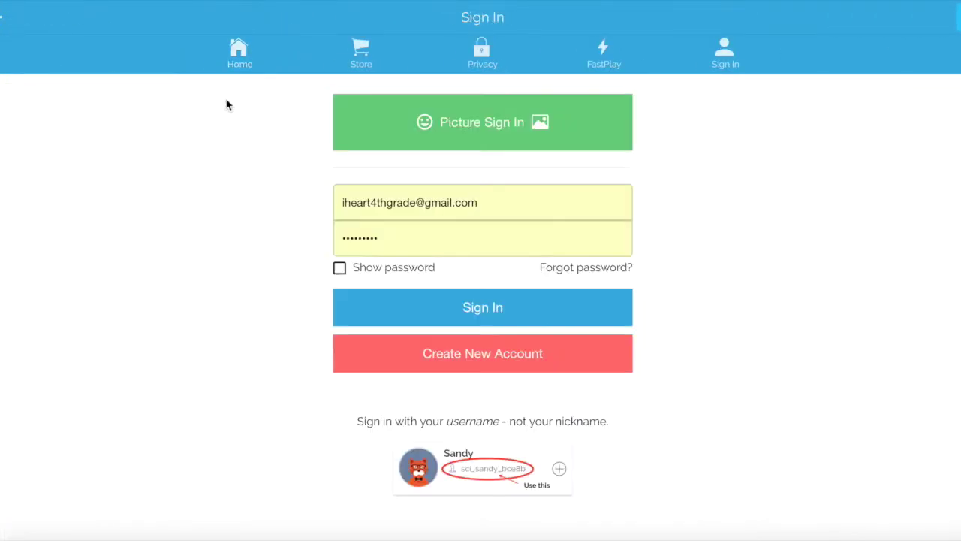
left_click_drag(489, 210, 300, 175)
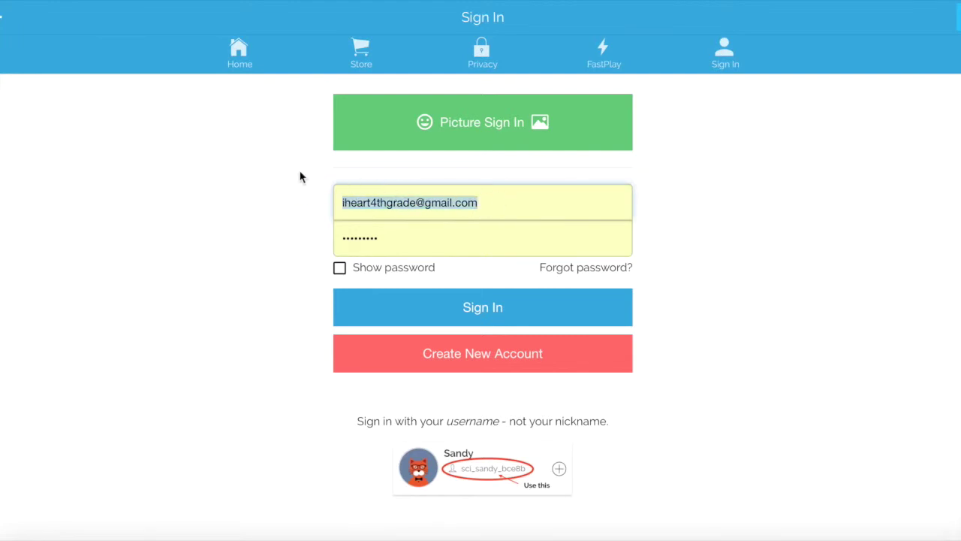
type("ashlyn924")
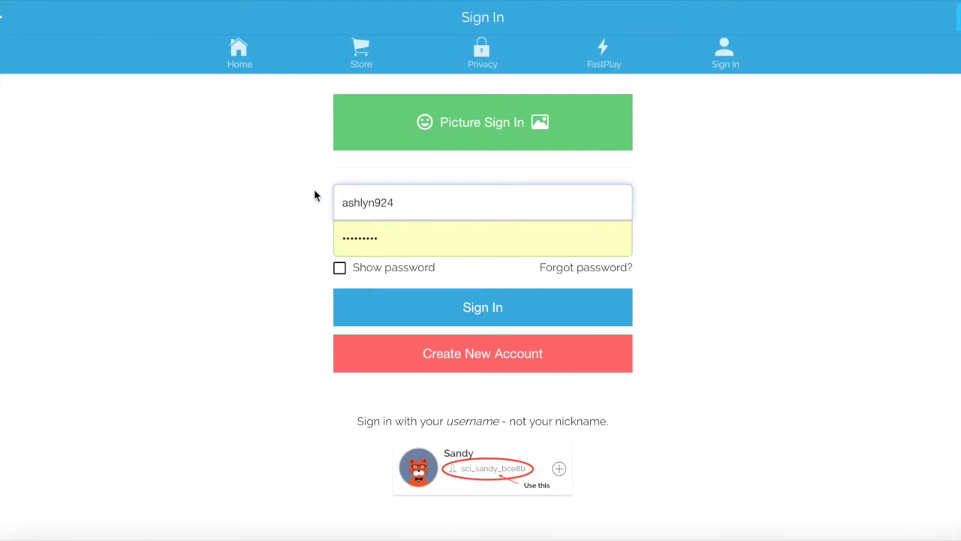
left_click_drag(393, 250, 325, 237)
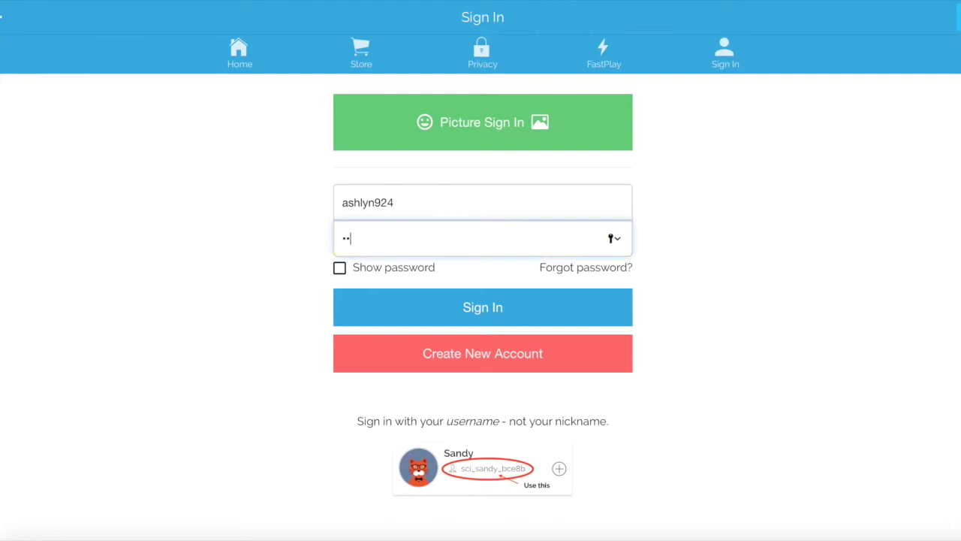
left_click(426, 314)
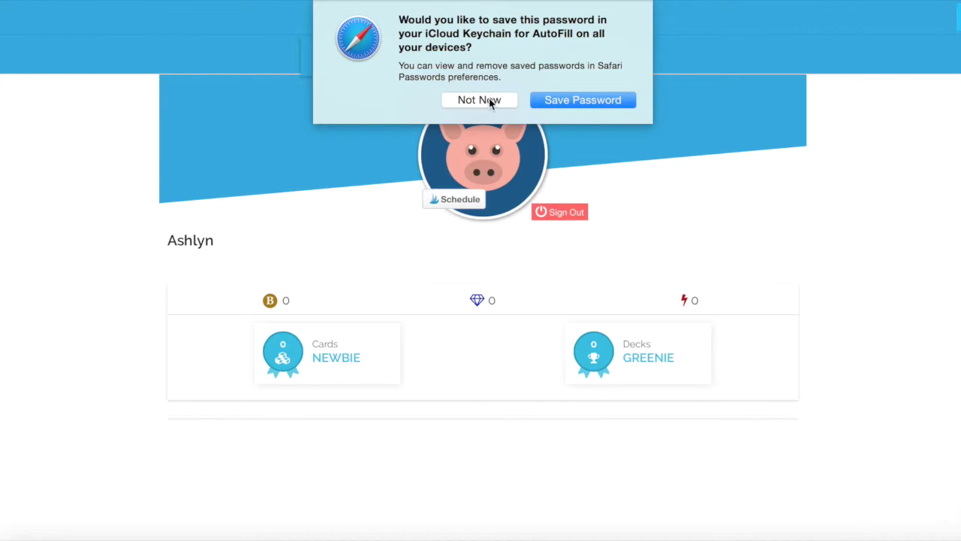
left_click(488, 99)
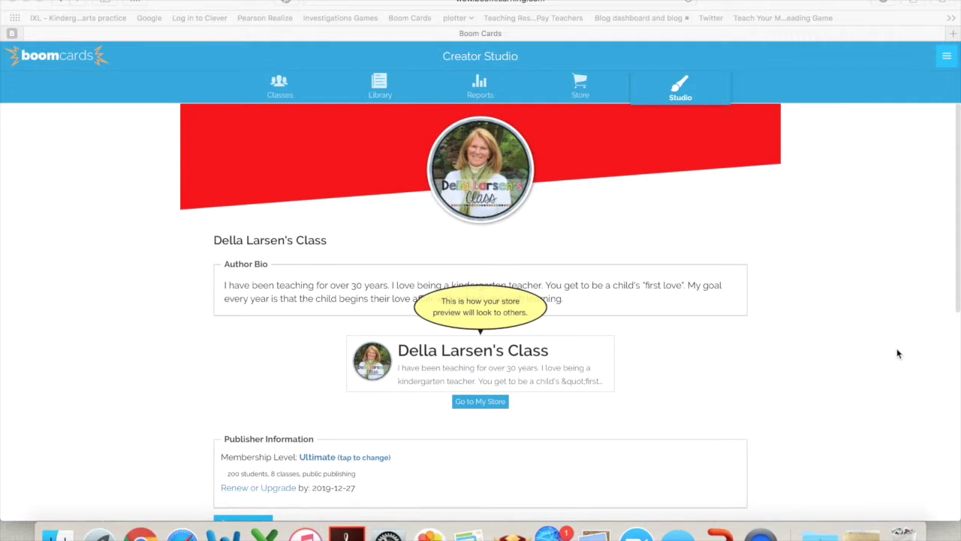
In the Classes list, expand the last 22-student class and open its password manager
left_click(279, 96)
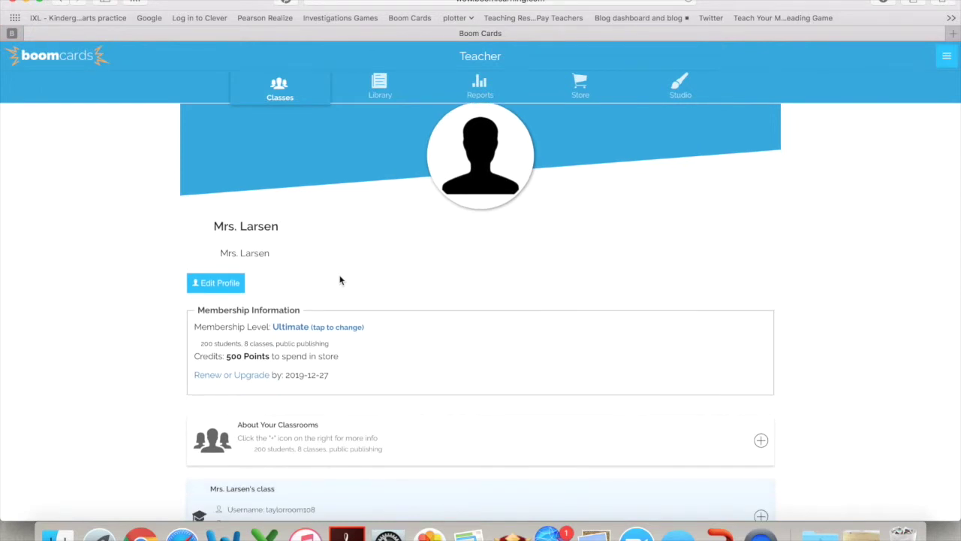
scroll(339, 280, "down", 5)
scroll(339, 280, "up", 1)
scroll(339, 280, "down", 1)
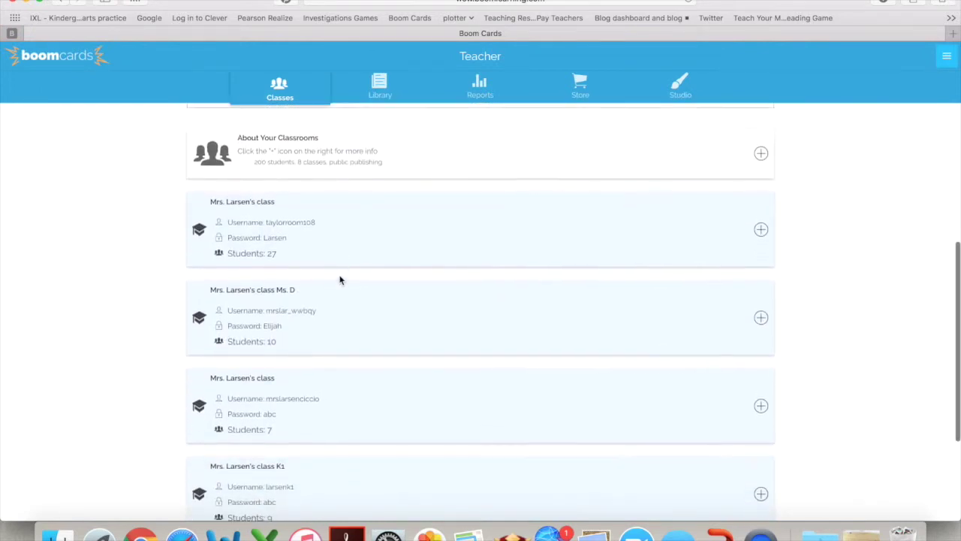
scroll(340, 280, "down", 3)
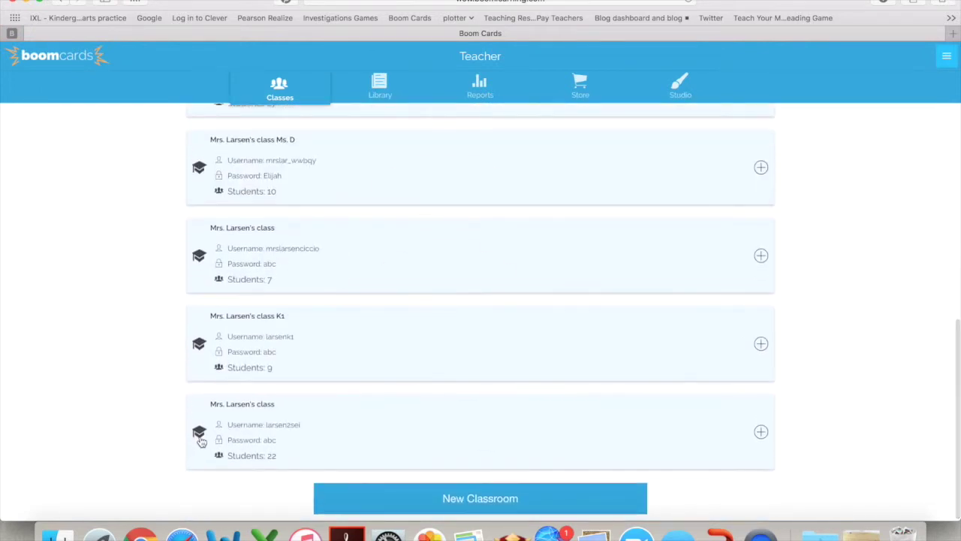
scroll(199, 437, "down", 1)
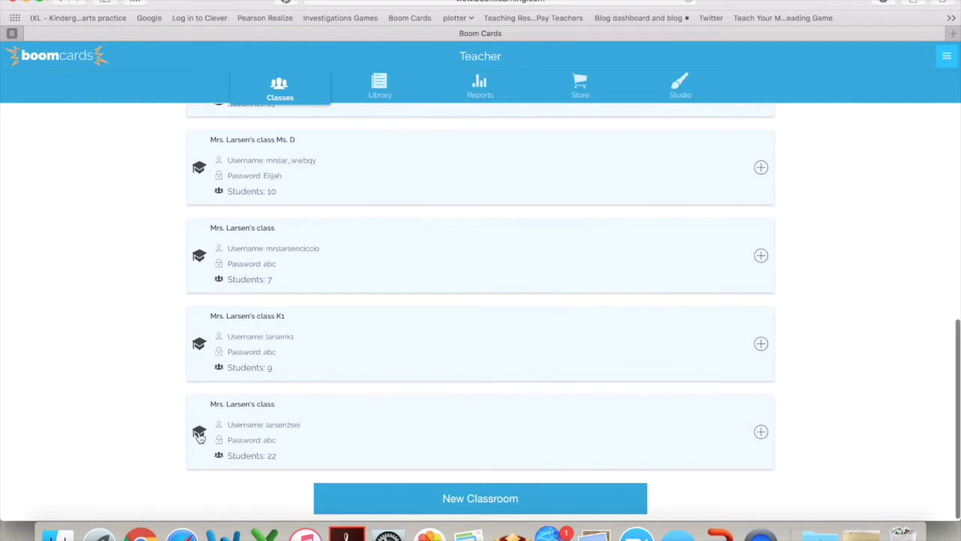
left_click(199, 434)
scroll(721, 484, "down", 4)
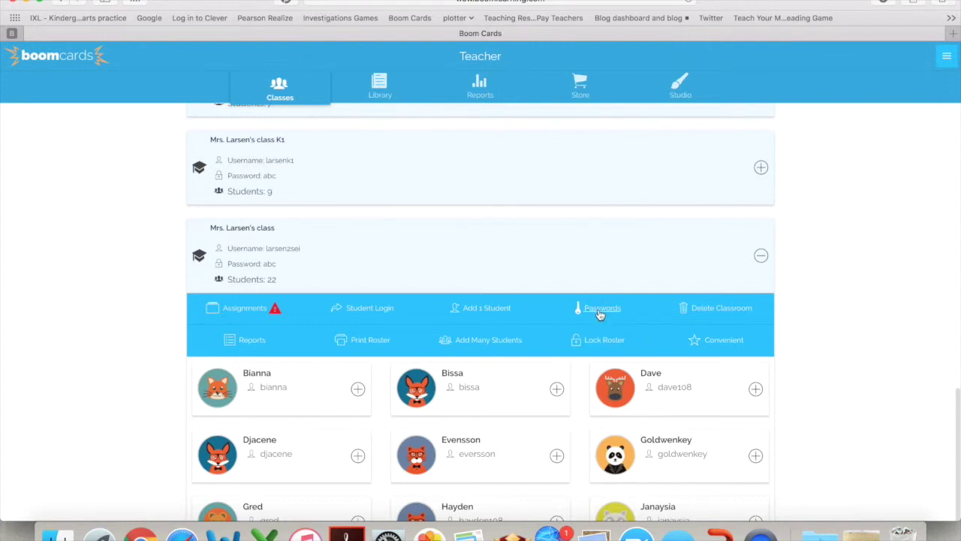
left_click(599, 310)
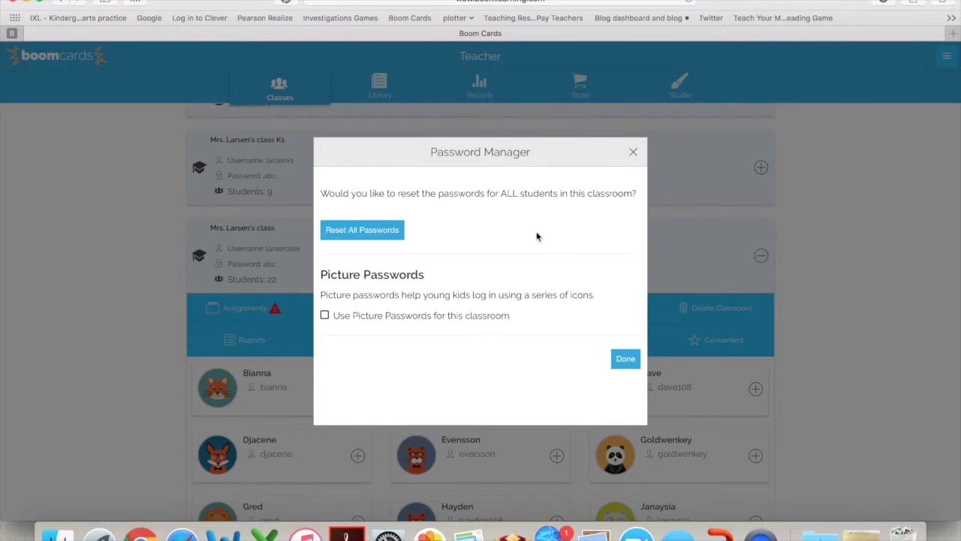
left_click(325, 316)
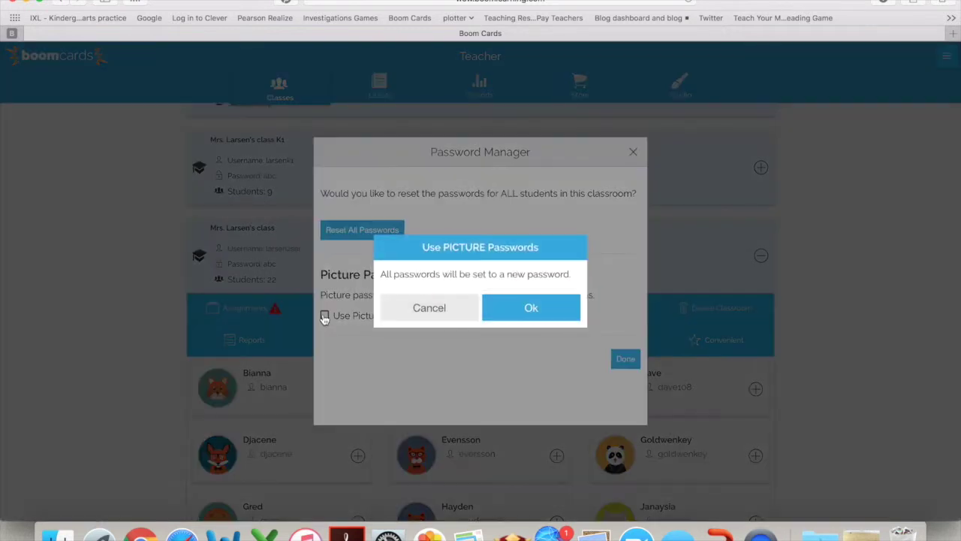
left_click(541, 314)
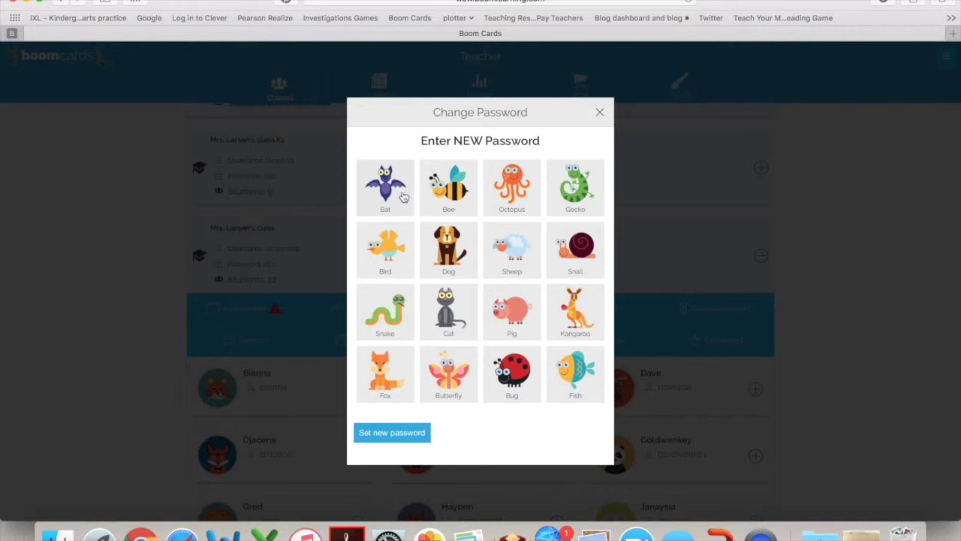
left_click(401, 196)
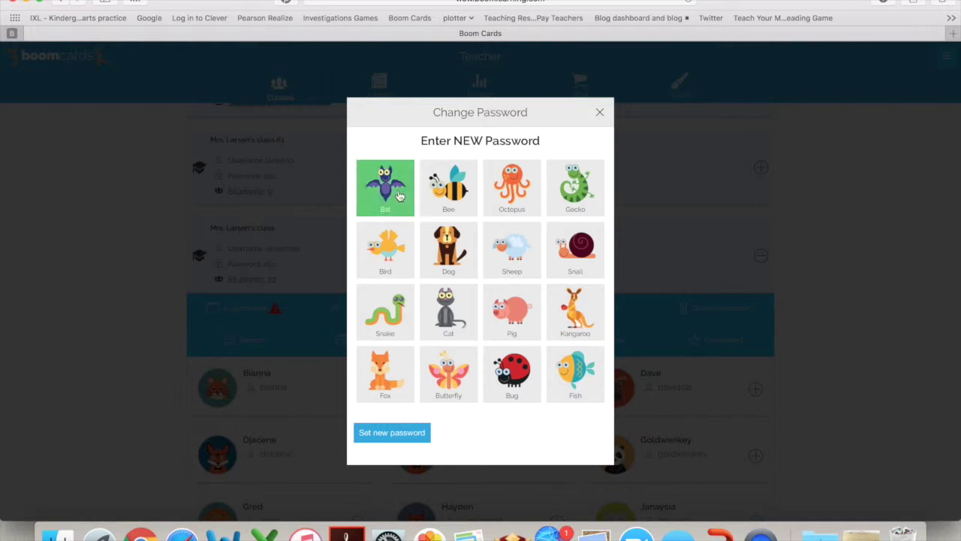
left_click(390, 268)
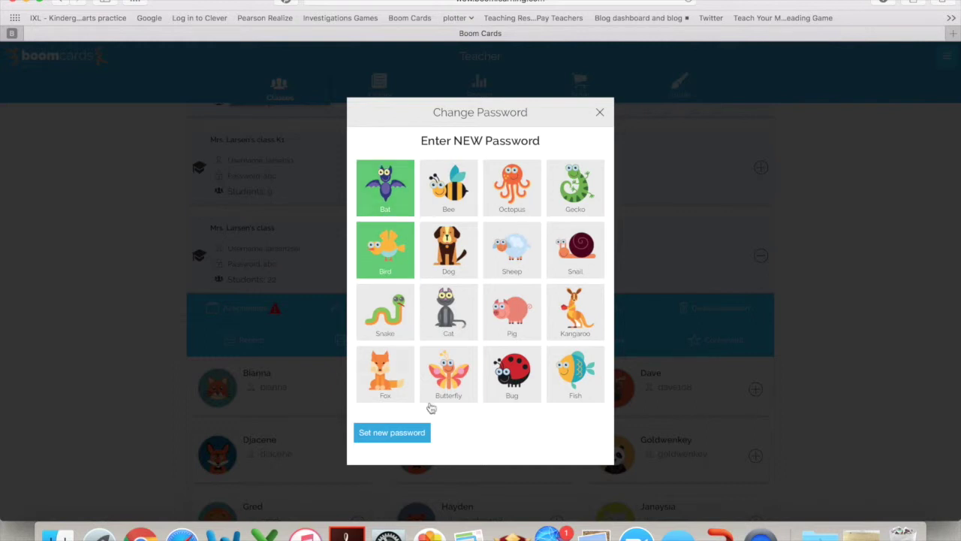
left_click(392, 433)
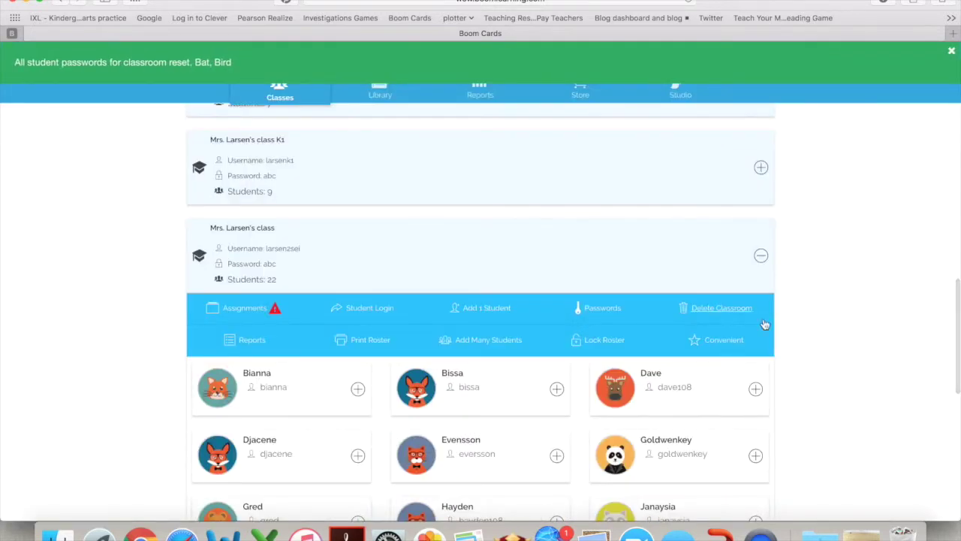
Collapse and re-expand the class card, then show the second student's actions
scroll(764, 325, "down", 2)
scroll(765, 325, "down", 1)
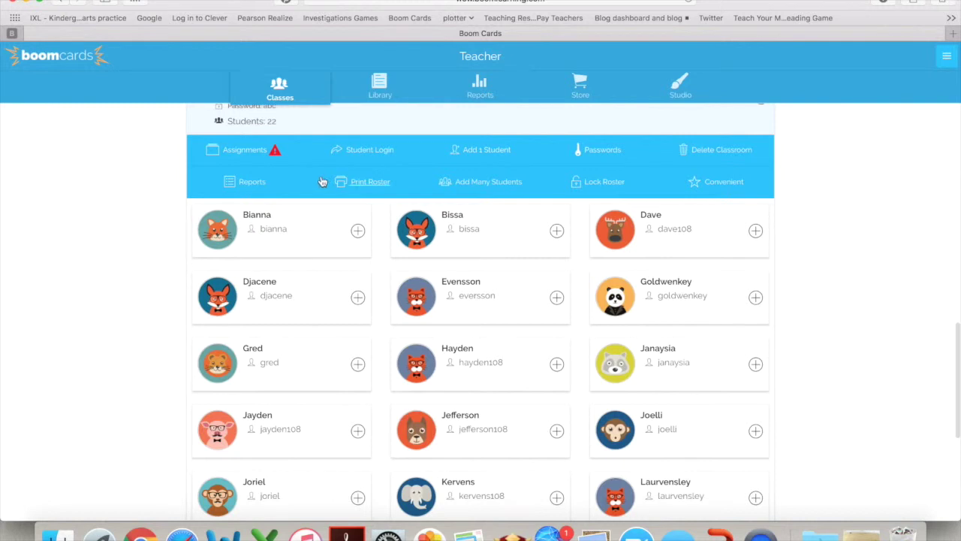
scroll(236, 121, "up", 2)
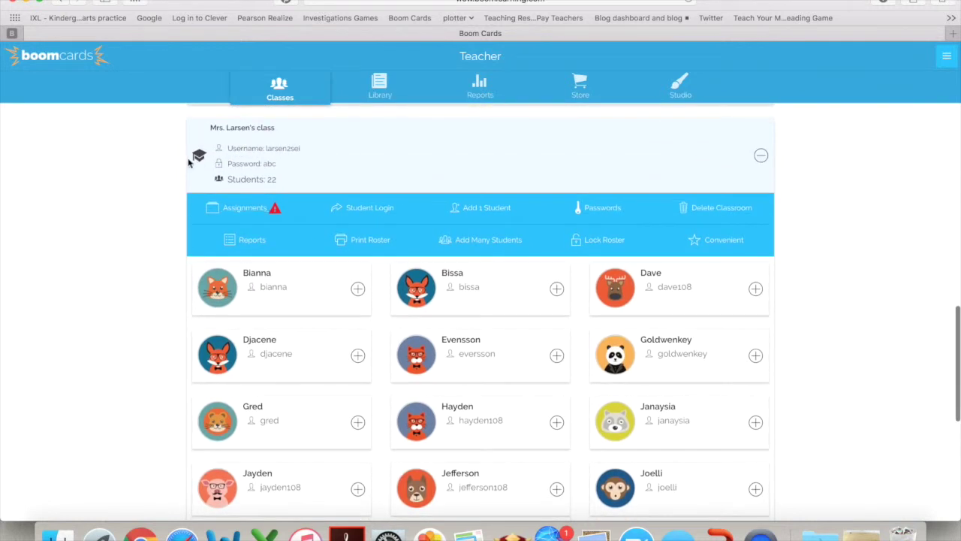
left_click(196, 159)
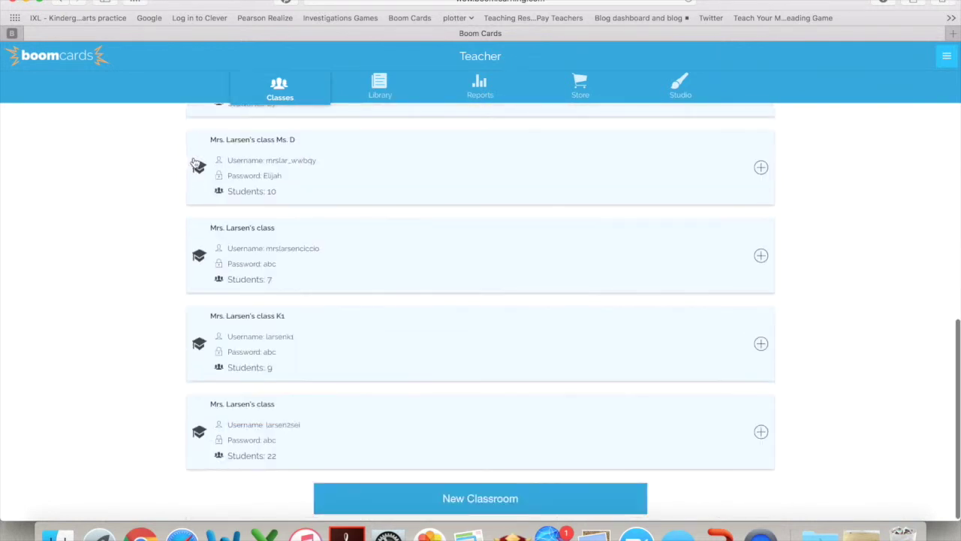
left_click(200, 432)
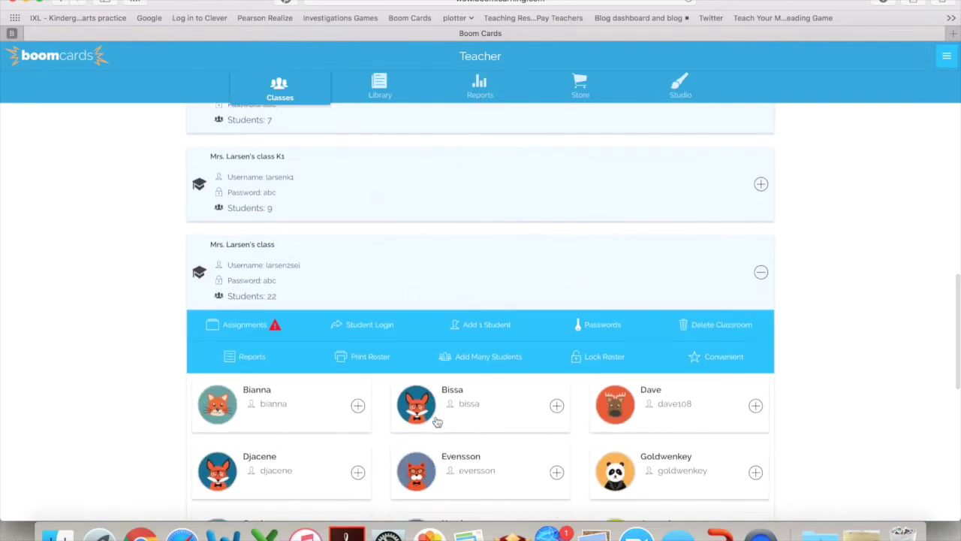
left_click(557, 406)
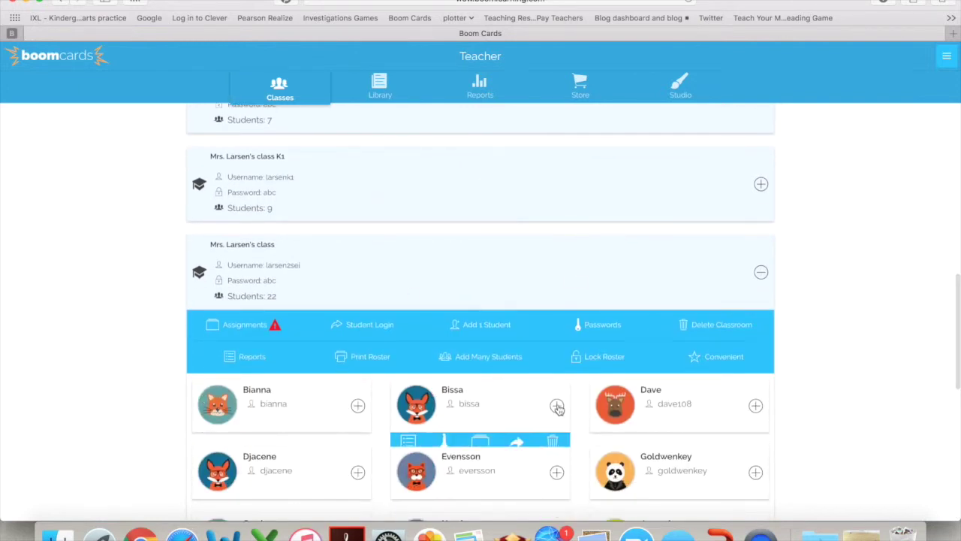
Open the second student's password change and pick Sheep and Snail
left_click(449, 385)
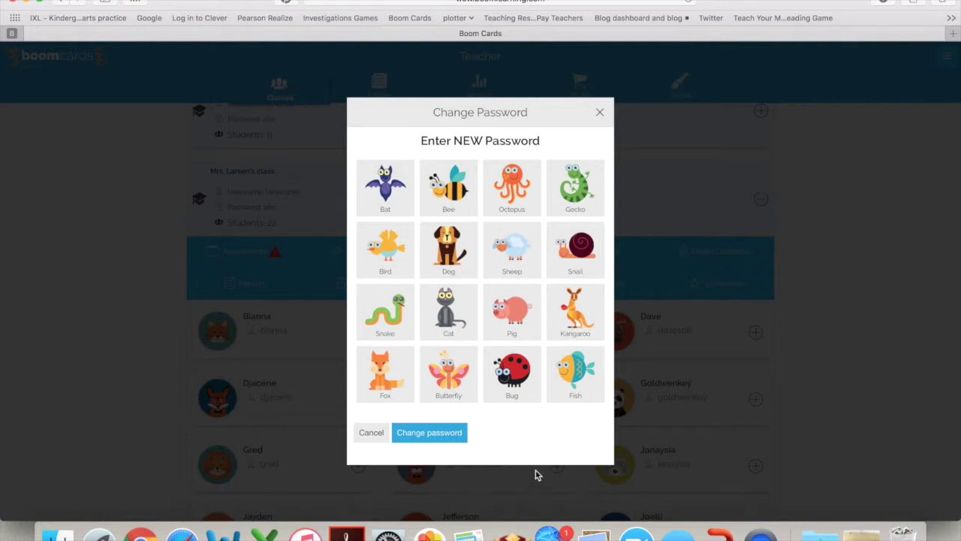
left_click(514, 246)
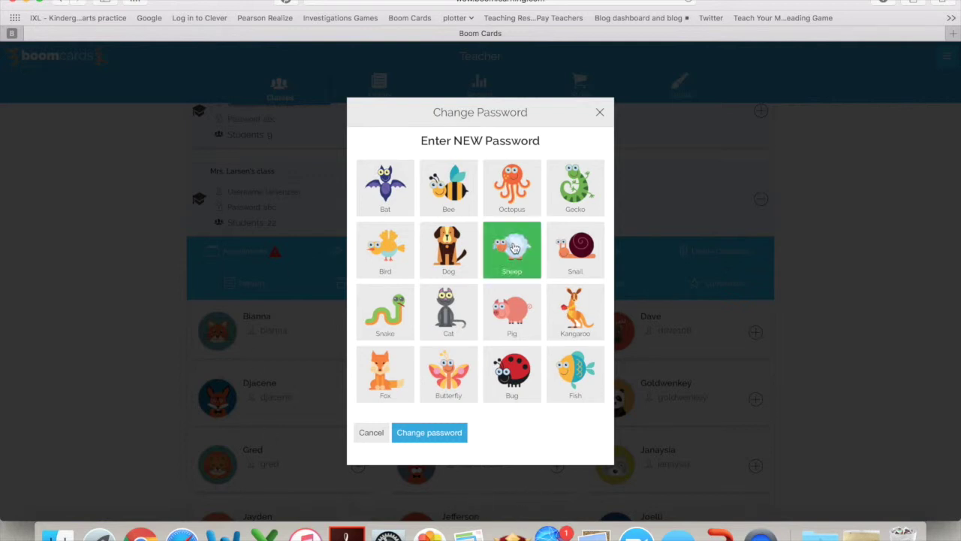
left_click(575, 255)
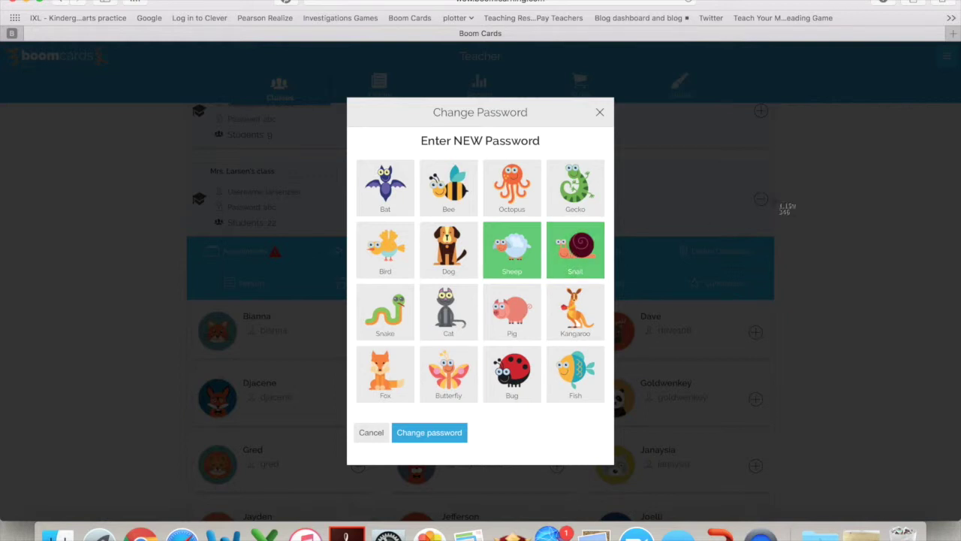
Screenshot the animal grid, save the Sheep and Snail password, and dismiss the banner
key("super+shift+4")
left_click_drag(353, 157, 617, 411)
left_click(438, 438)
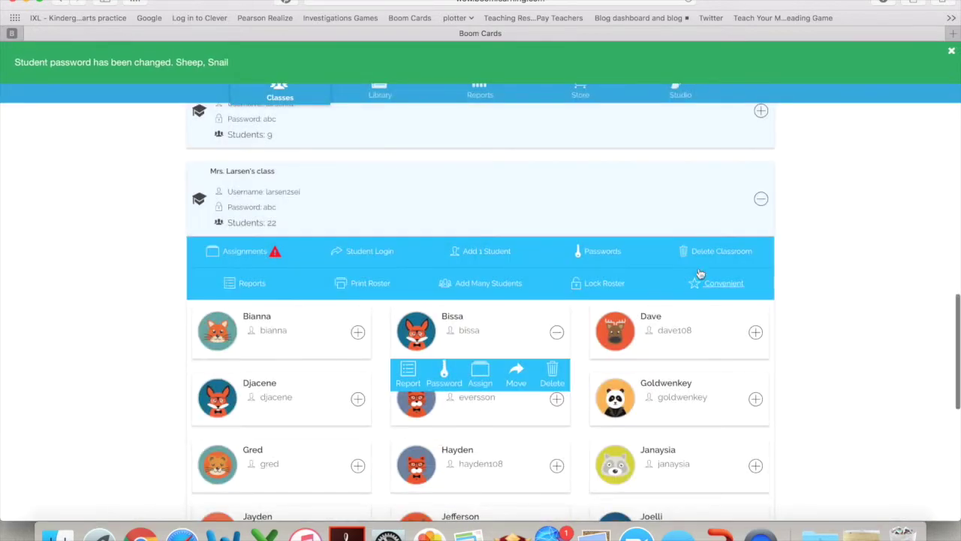
left_click(952, 52)
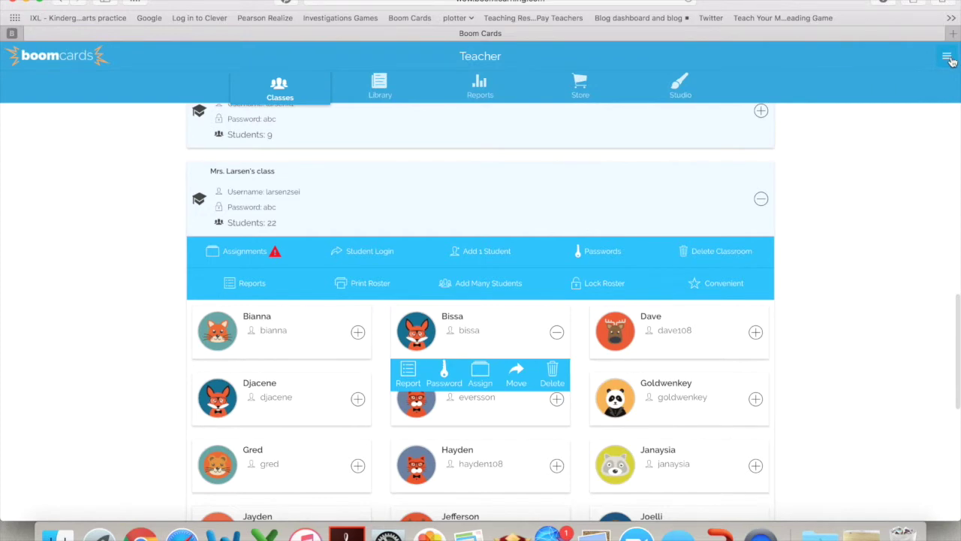
Sign out of the teacher account and go to the student Picture Sign In
left_click(948, 58)
left_click(868, 401)
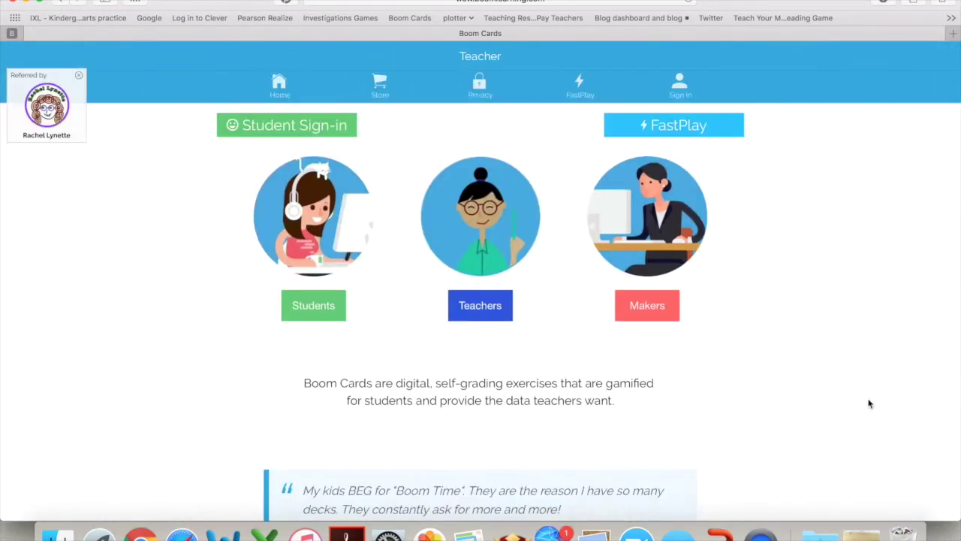
left_click(338, 127)
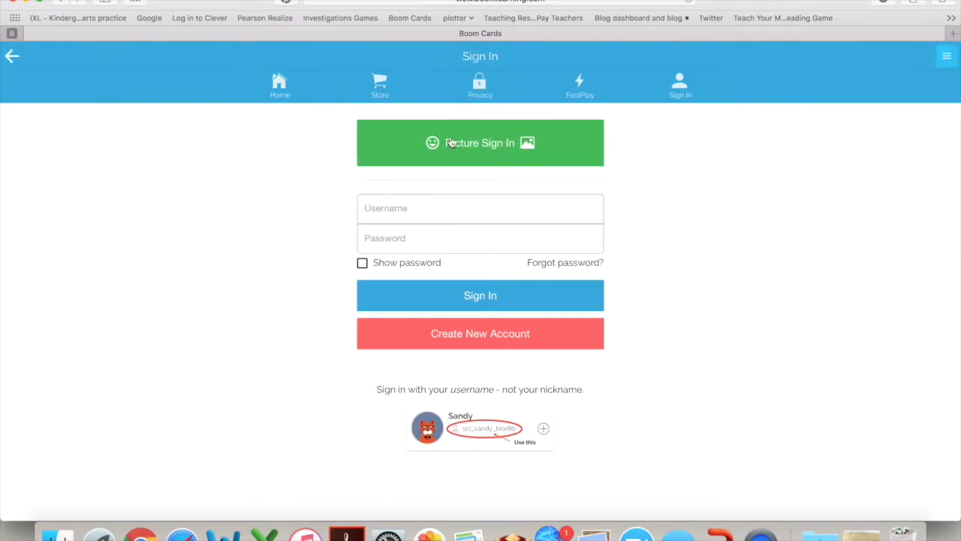
left_click(500, 150)
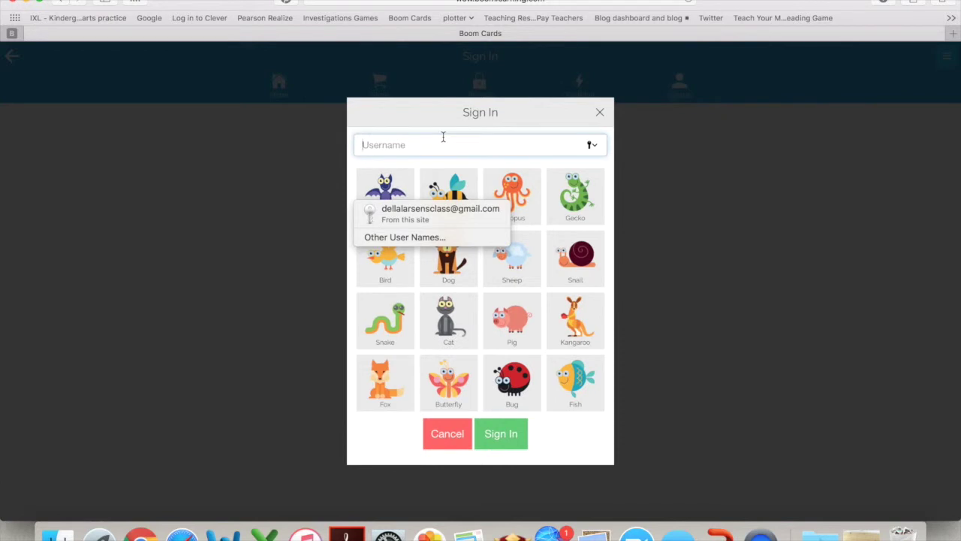
type("bissa")
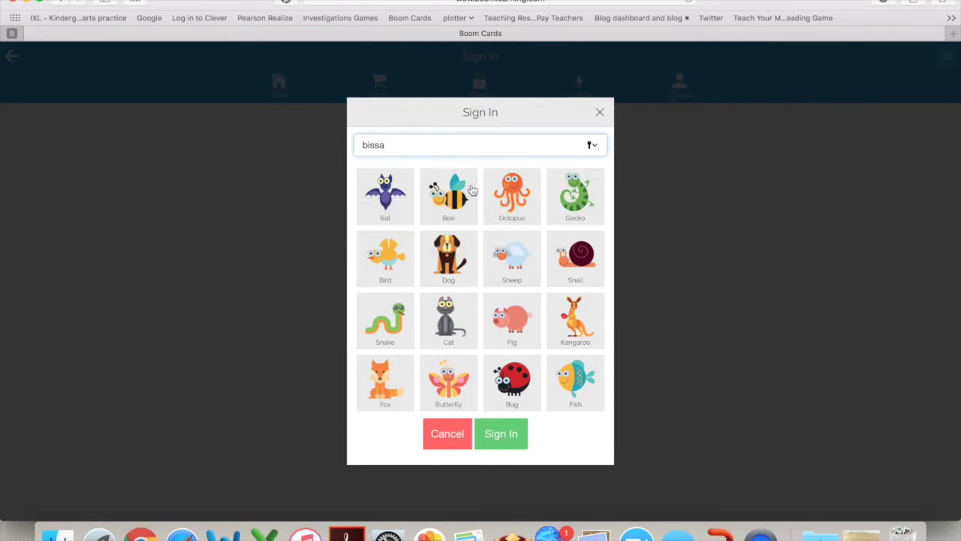
left_click(512, 261)
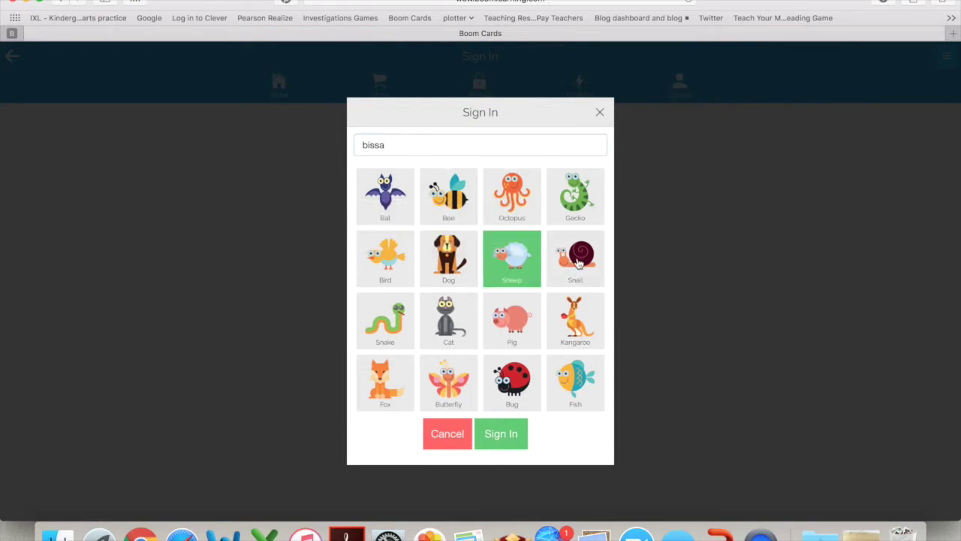
left_click(558, 261)
left_click(505, 445)
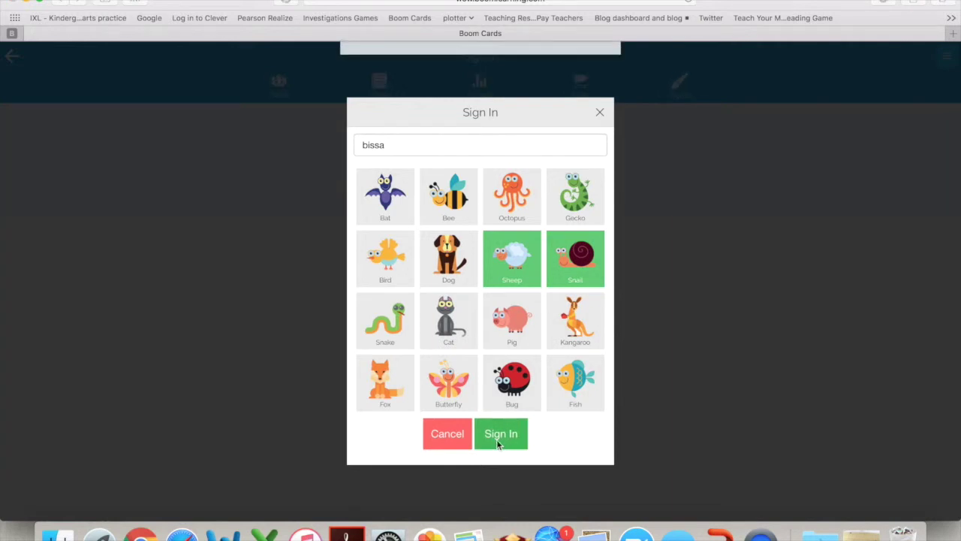
left_click(479, 108)
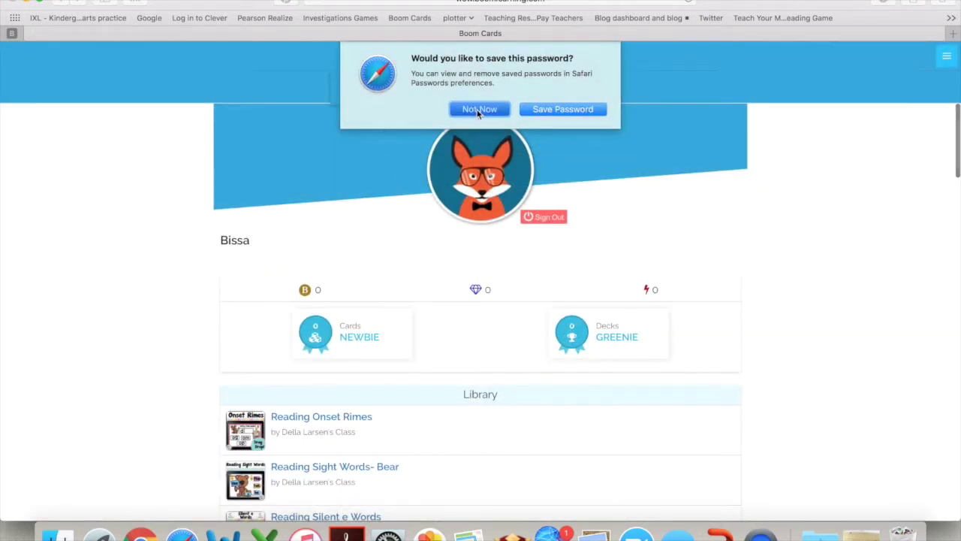
scroll(456, 421, "down", 3)
scroll(458, 426, "down", 1)
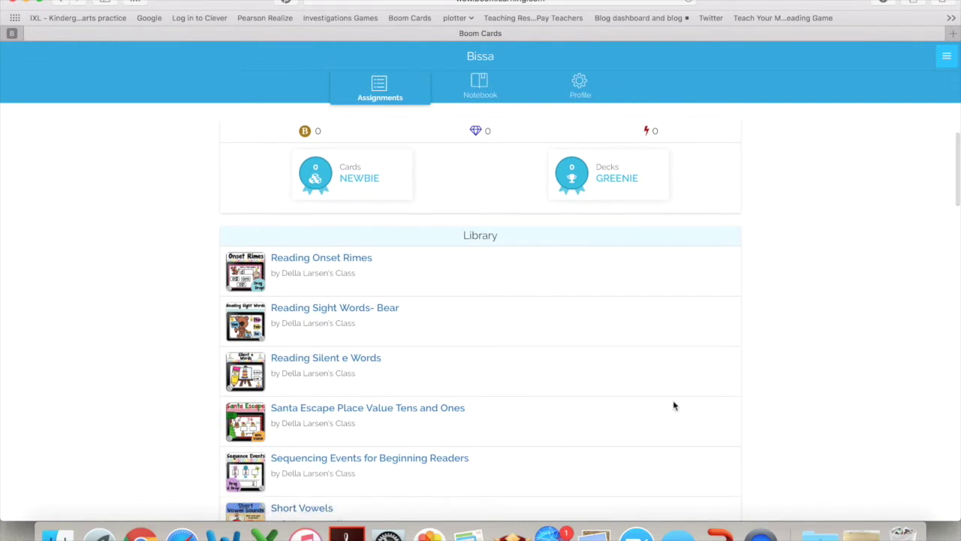
scroll(673, 405, "up", 4)
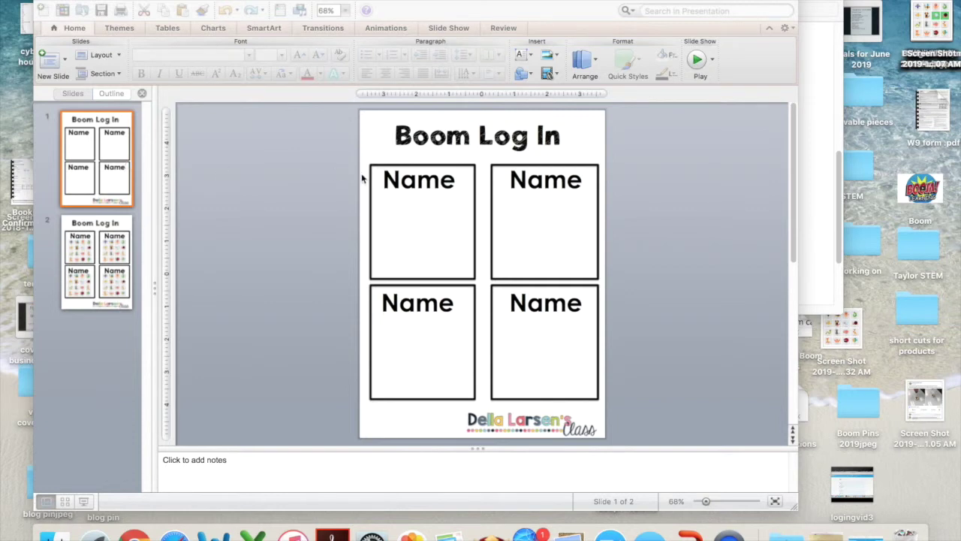
Replace the first card's Name placeholder with the student's name
left_click(454, 182)
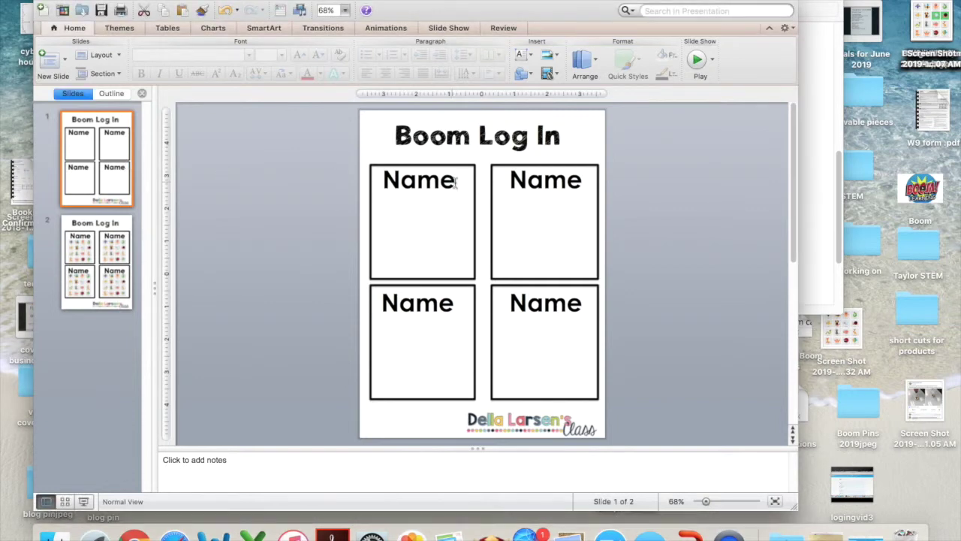
left_click(454, 183)
key("BackSpace")
key("BackSpace")
key("BackSpace")
key("BackSpace")
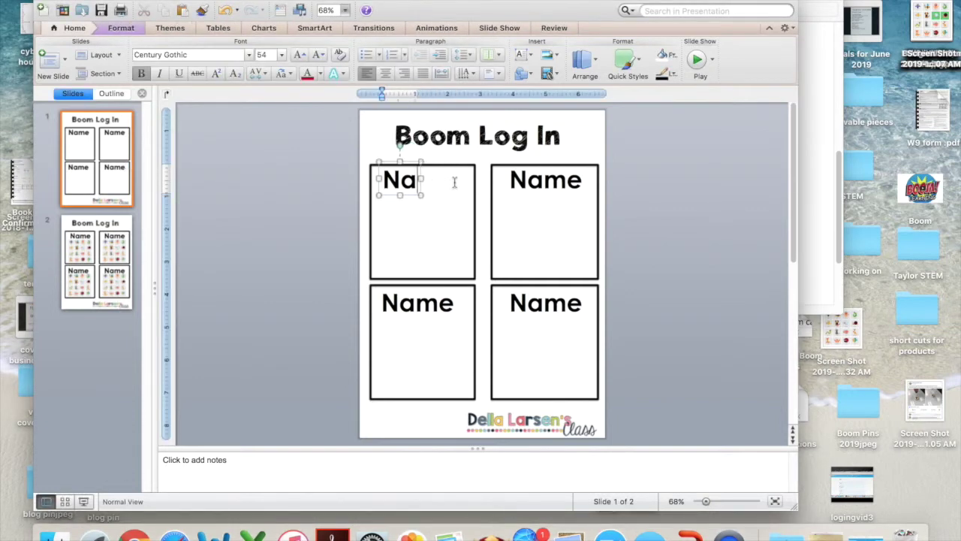
type("Bissa")
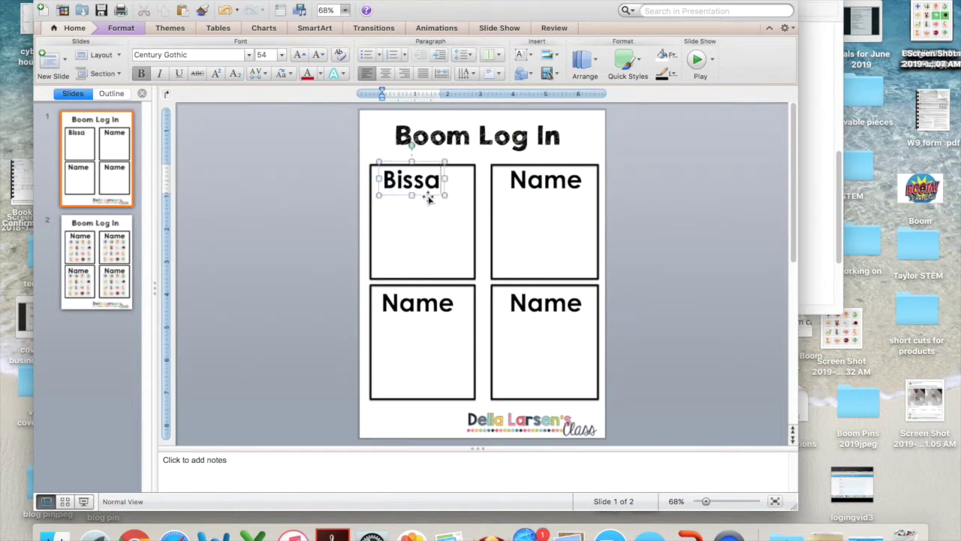
left_click_drag(428, 194, 435, 197)
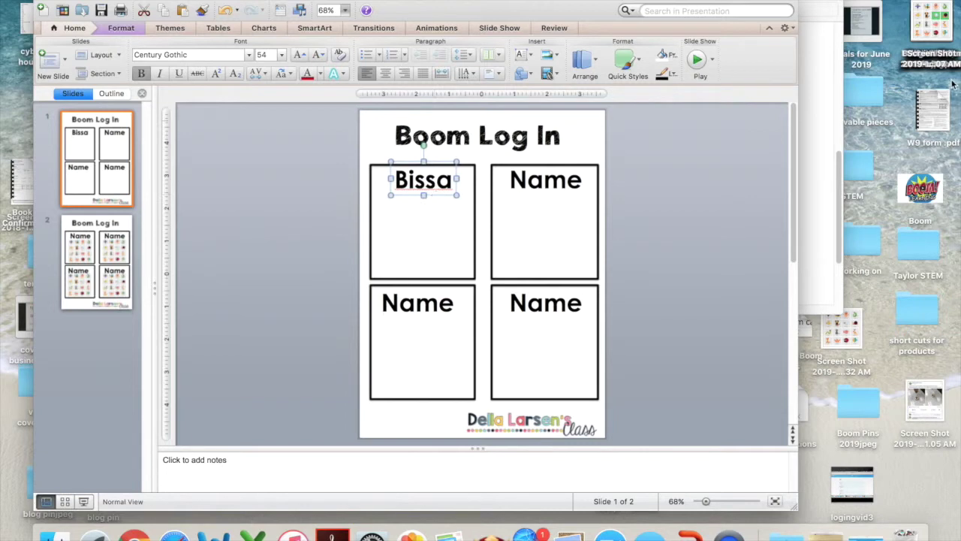
Add the animal-grid screenshot to the first card, shrunk to fit below the name
left_click_drag(939, 23, 443, 237)
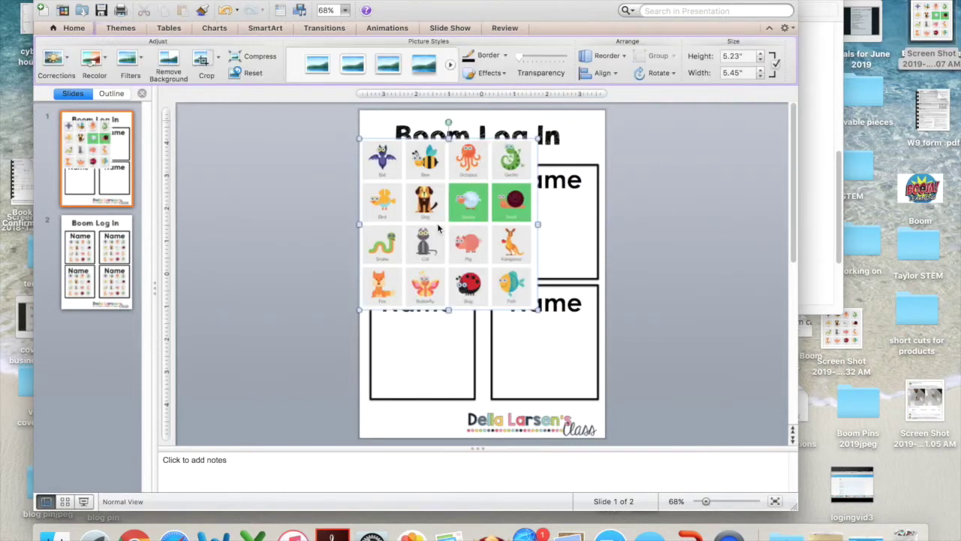
left_click_drag(538, 140, 434, 219)
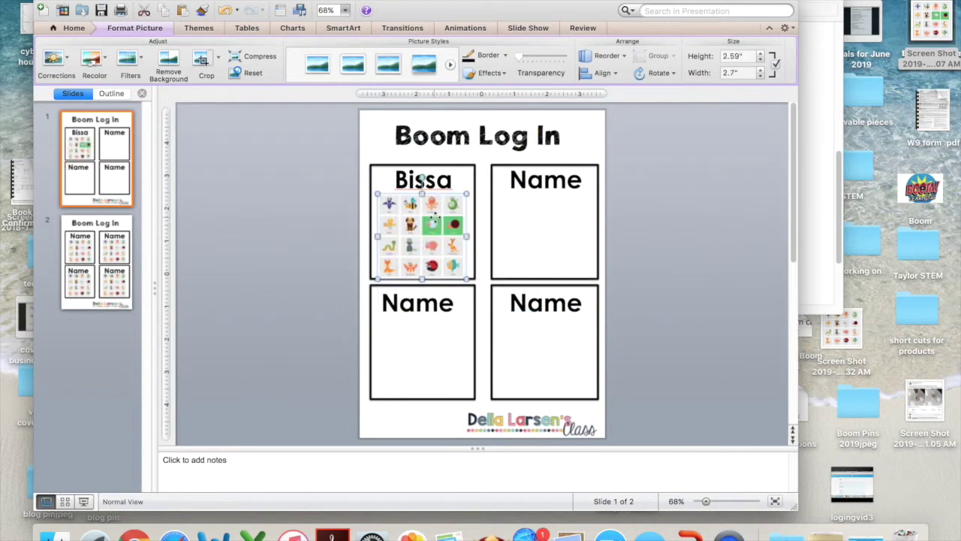
left_click_drag(434, 218, 433, 216)
left_click(325, 240)
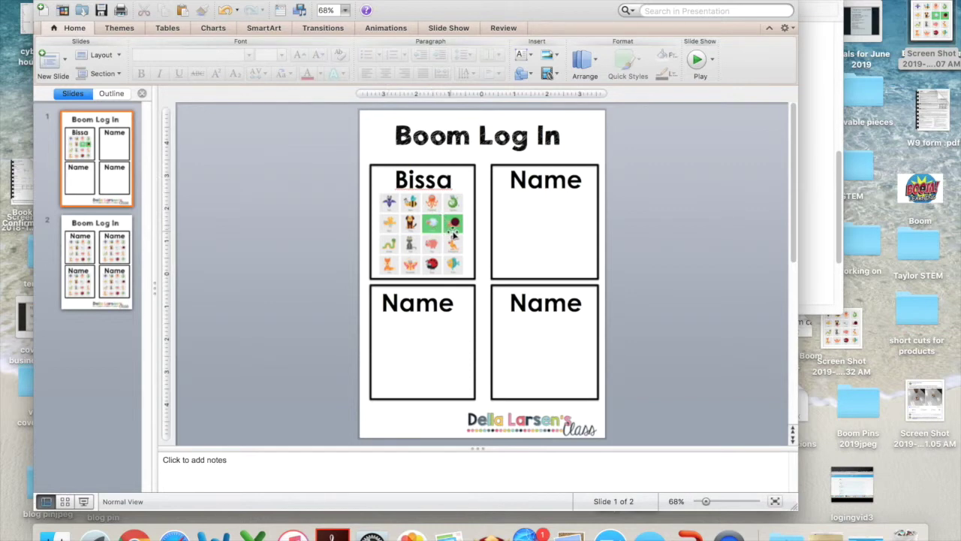
Put the second student's name in the top-right card, then go to slide 2
left_click(576, 186)
key("BackSpace")
key("BackSpace")
key("BackSpace")
key("BackSpace")
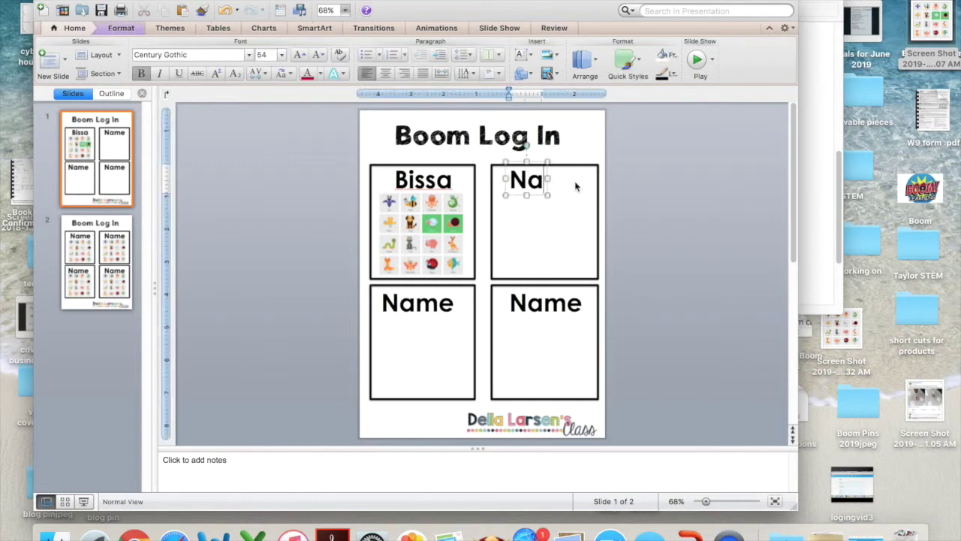
type("Della")
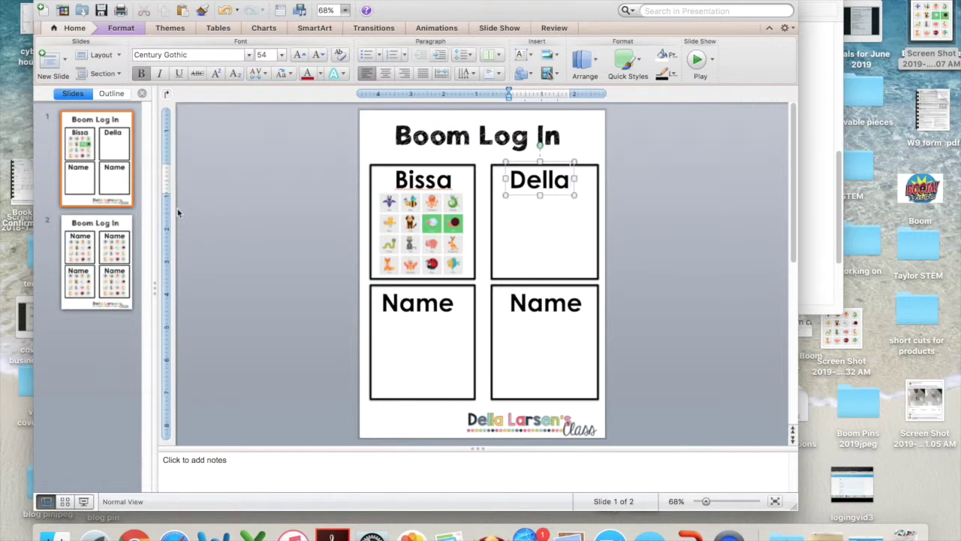
left_click(102, 247)
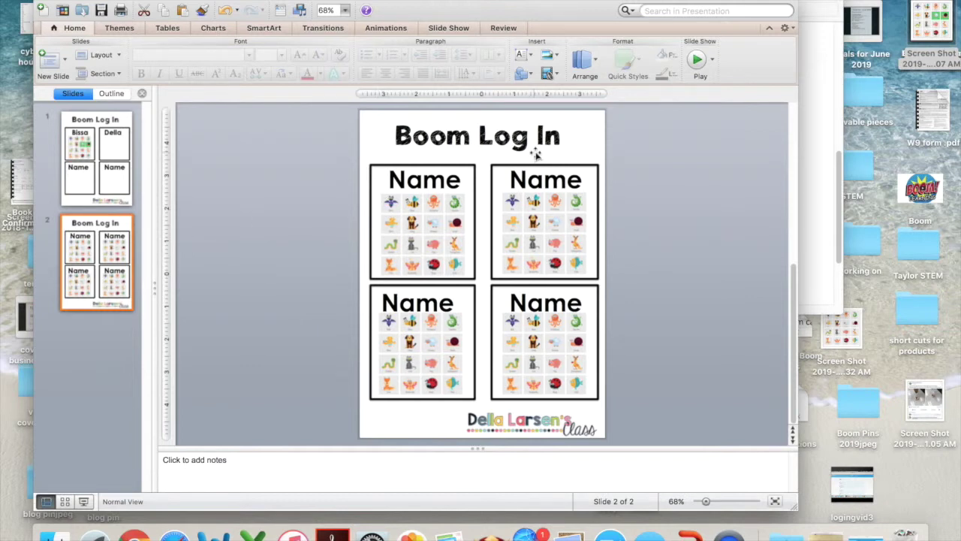
Replace the first card's Name placeholder with the student's name
left_click(460, 183)
key("BackSpace")
key("BackSpace")
key("BackSpace")
key("BackSpace")
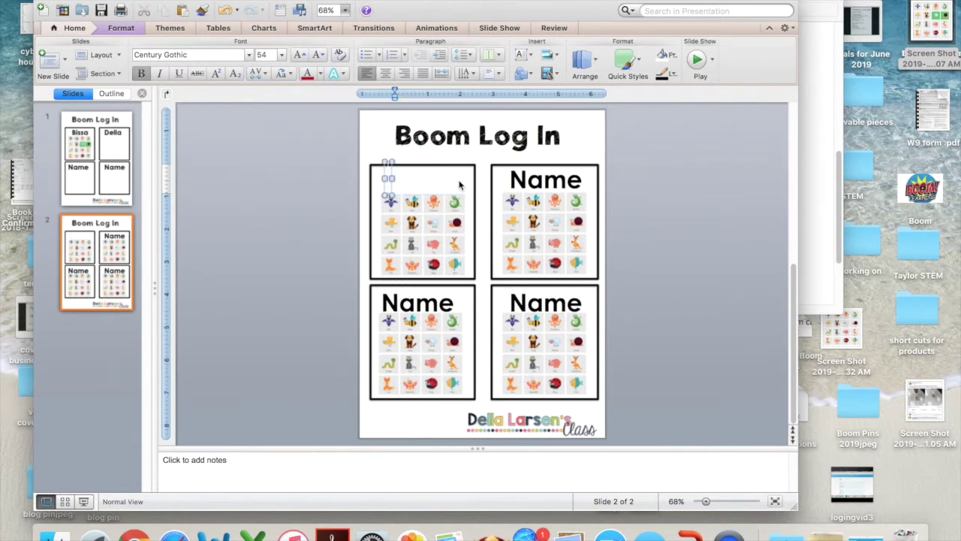
type("Bissa")
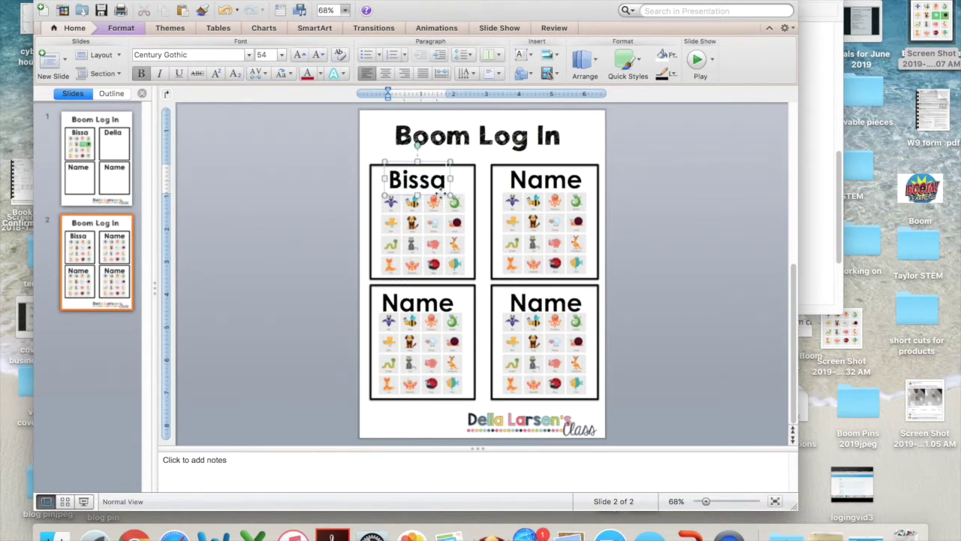
left_click_drag(442, 194, 451, 195)
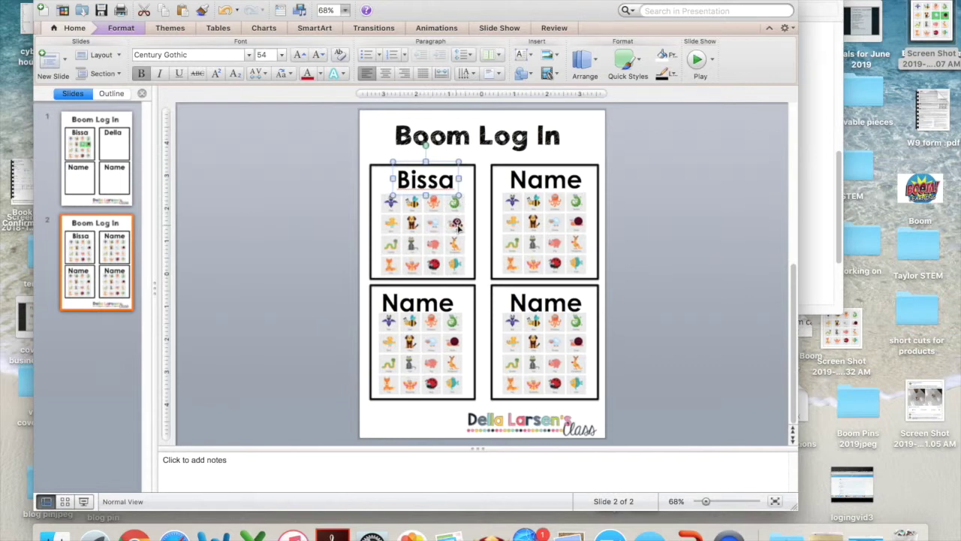
Draw a rectangle over a middle-row animal with no fill and a dark outline
left_click(525, 74)
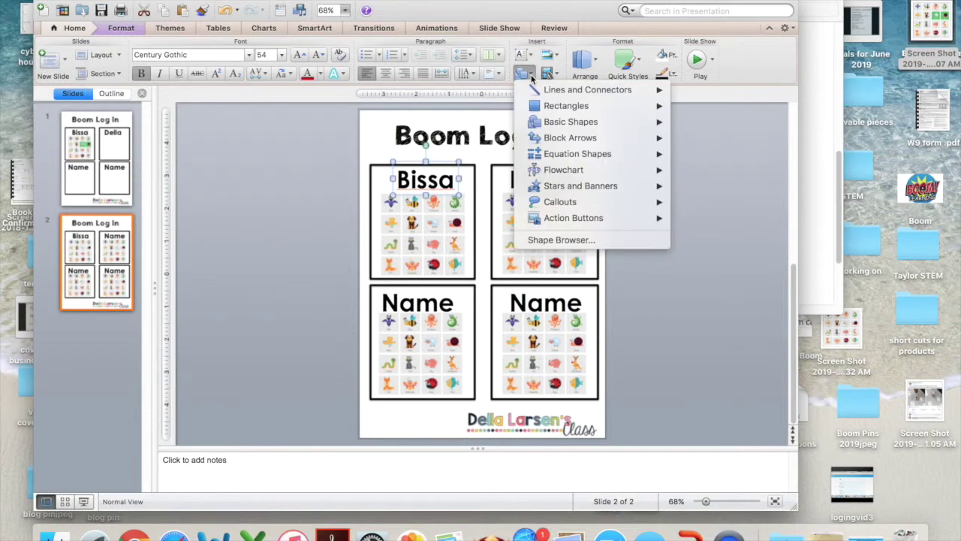
mouse_move(539, 106)
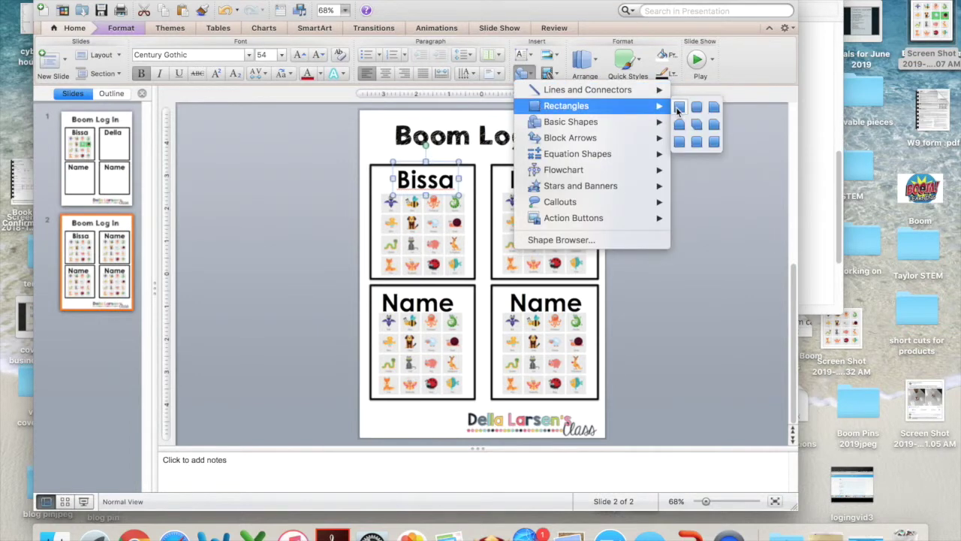
left_click(699, 222)
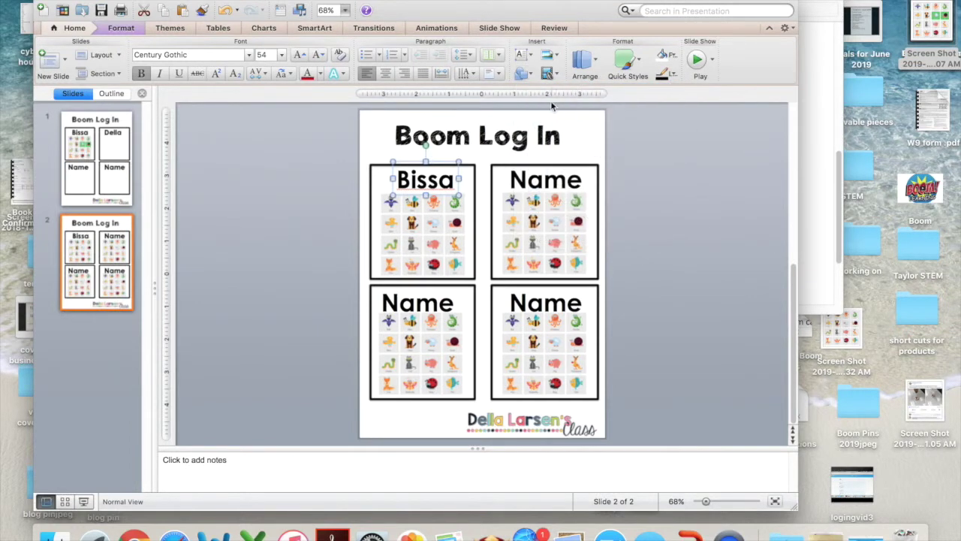
left_click(533, 76)
mouse_move(656, 112)
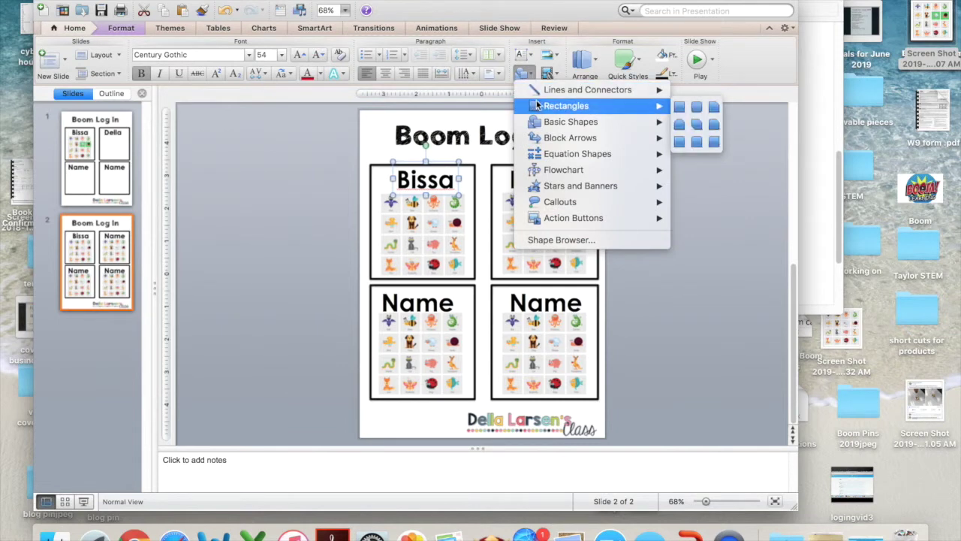
left_click(680, 108)
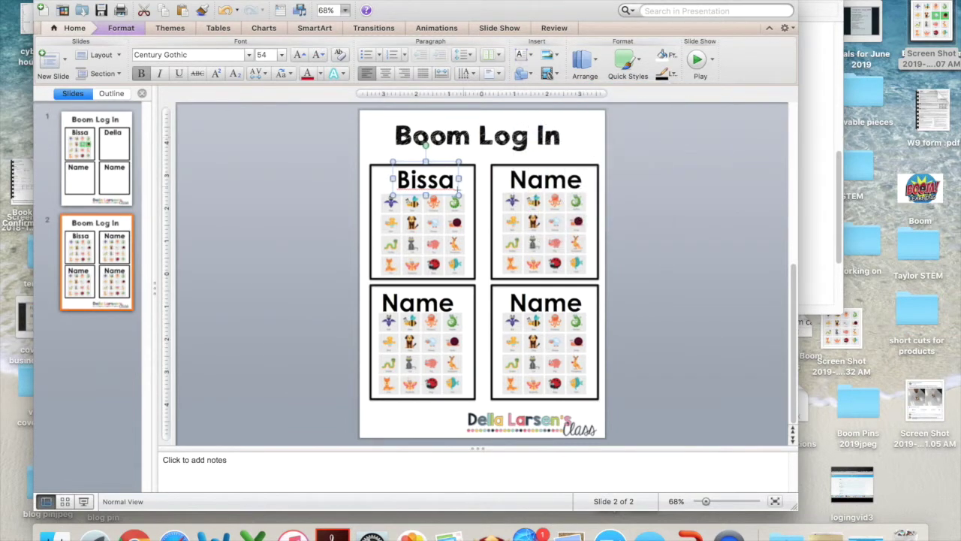
left_click_drag(422, 215, 446, 238)
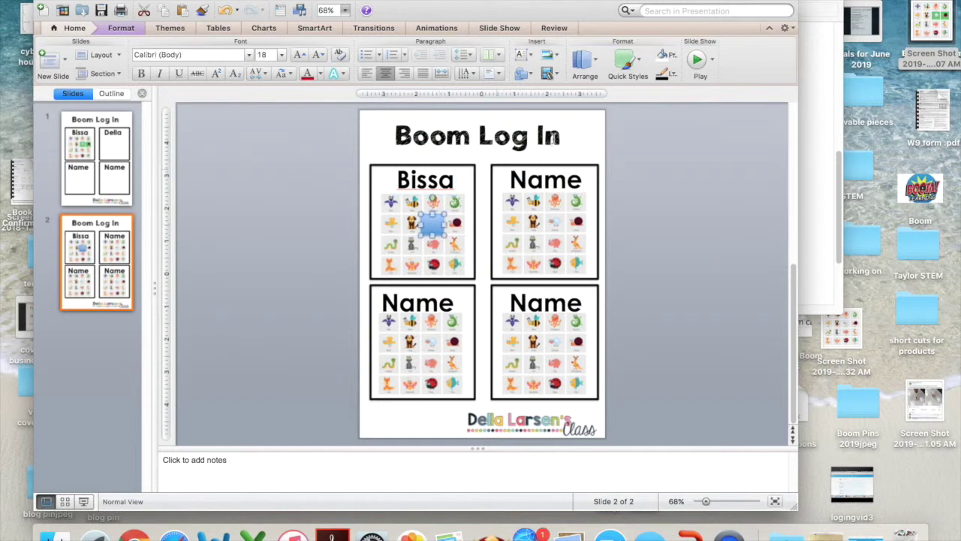
left_click(673, 58)
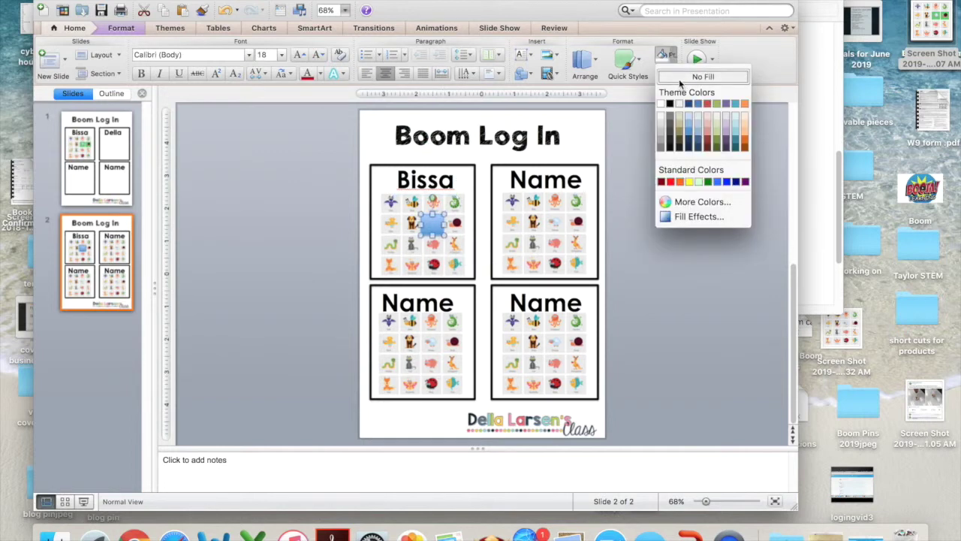
left_click(681, 77)
left_click(665, 73)
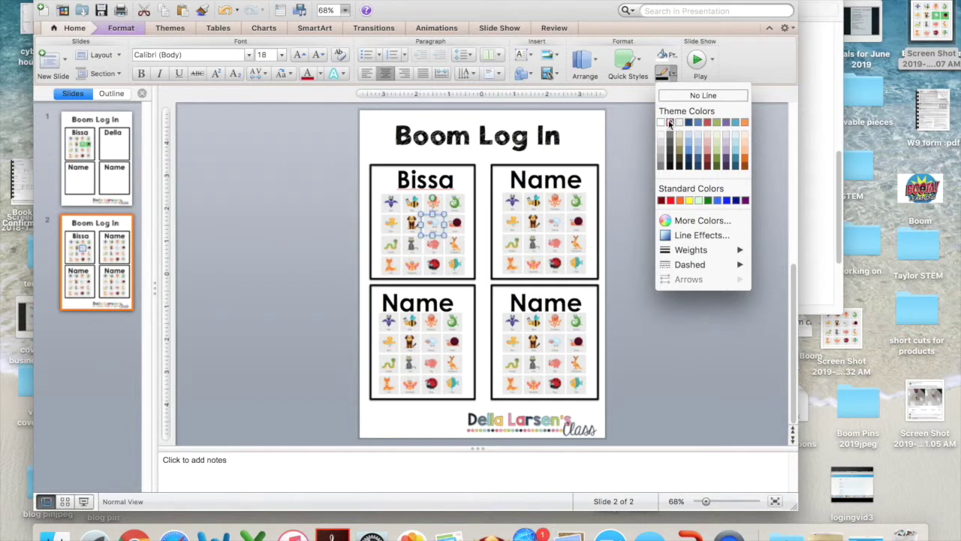
left_click(669, 122)
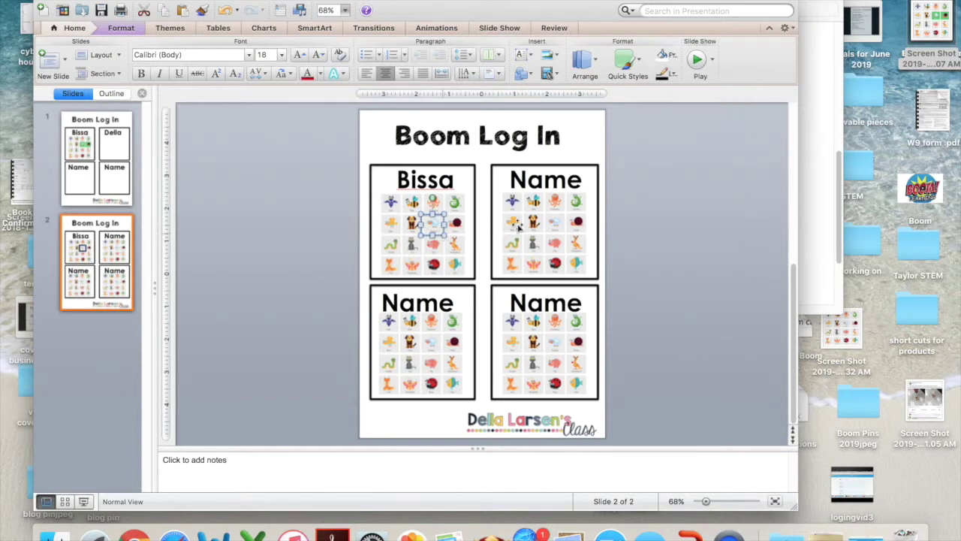
left_click(618, 207)
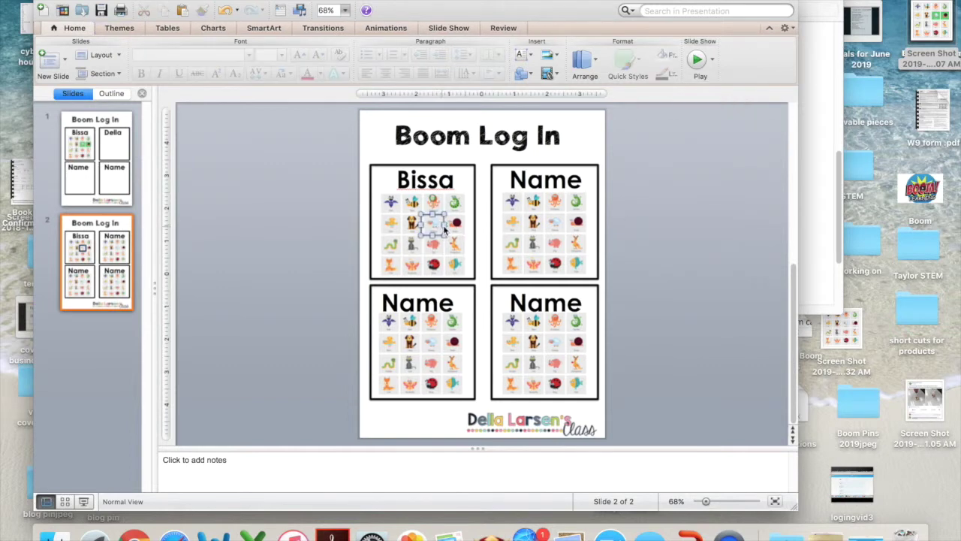
Copy the outline box onto the fish tile
left_click(444, 231)
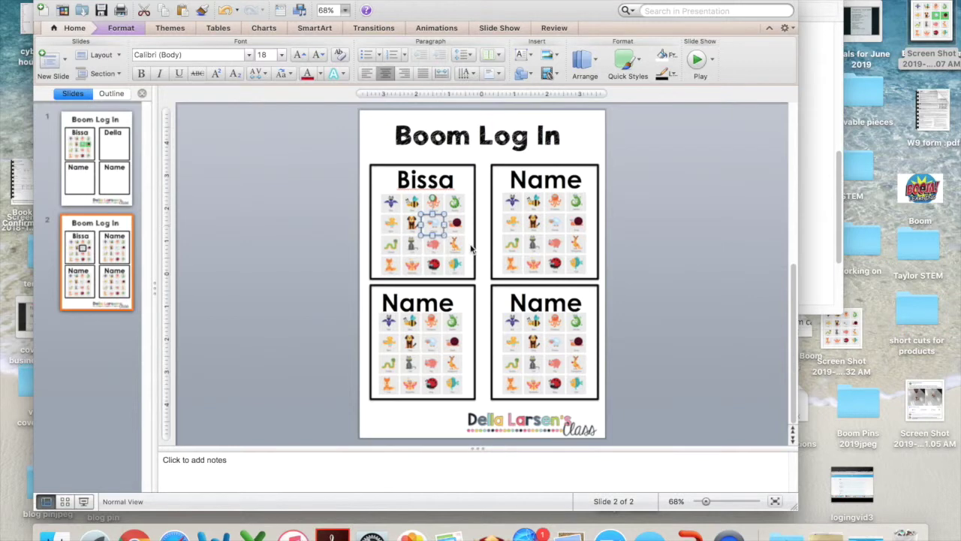
left_click_drag(445, 243, 458, 271)
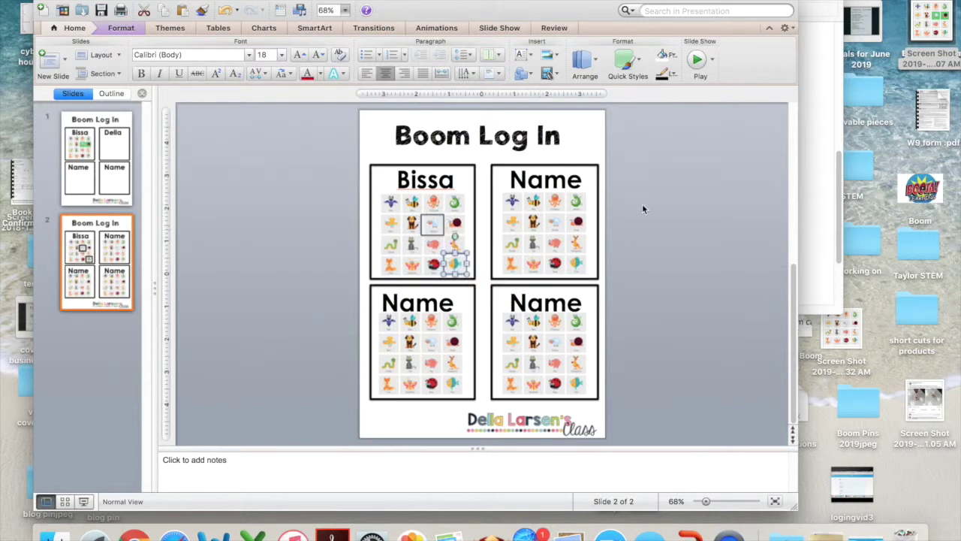
left_click(500, 188)
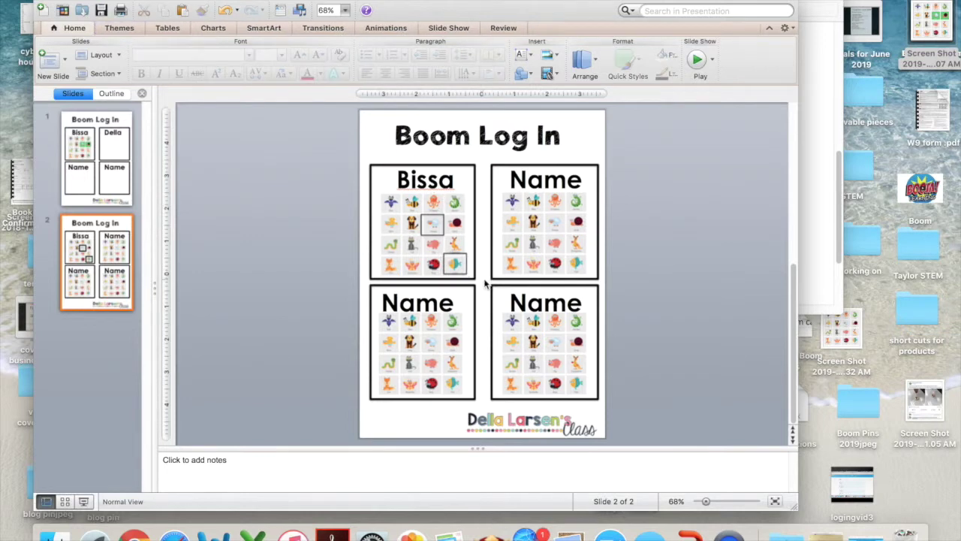
Copy the outline box into the top-right card over its password animal
left_click(435, 225)
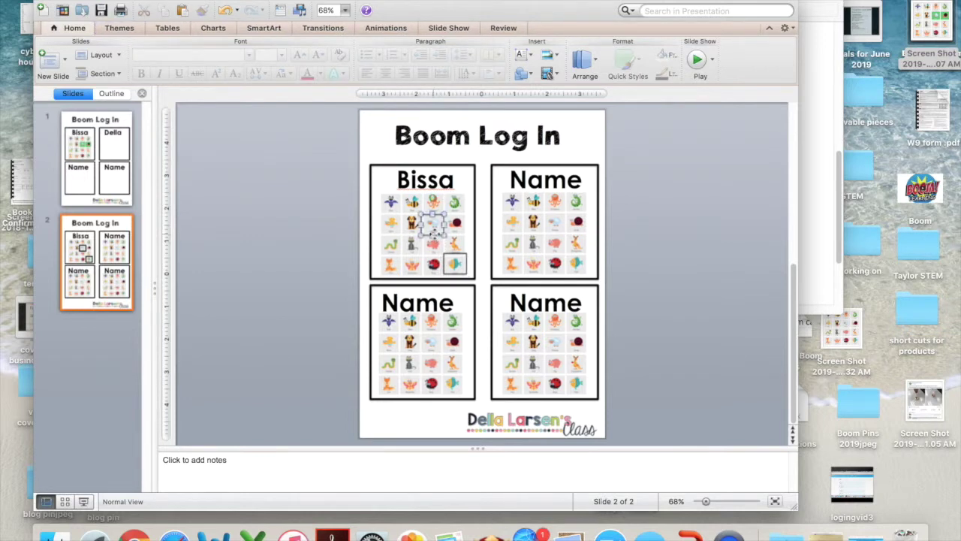
left_click_drag(434, 236, 515, 225)
left_click(676, 221)
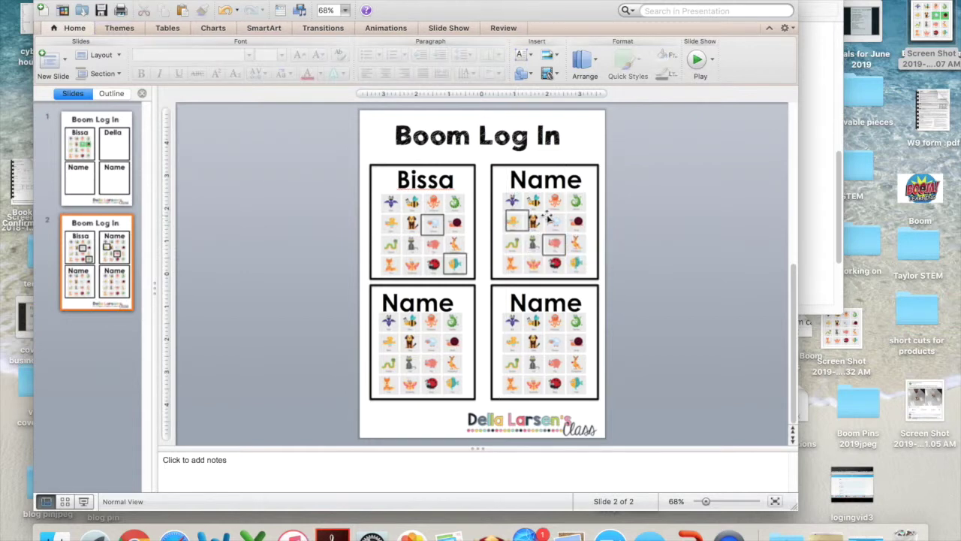
left_click(530, 222)
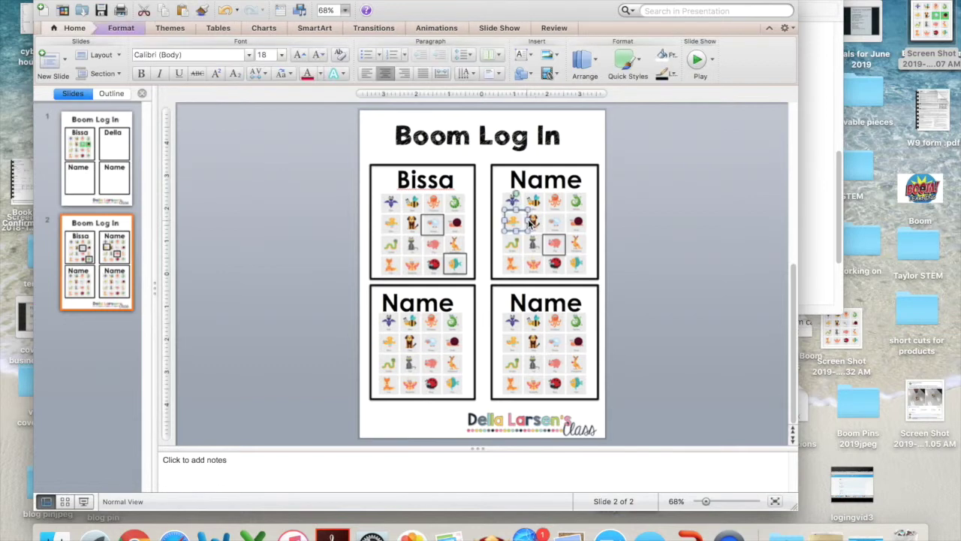
left_click(695, 217)
Replace the top-right card's Name with the second student's name, then return to slide 1
left_click(584, 179)
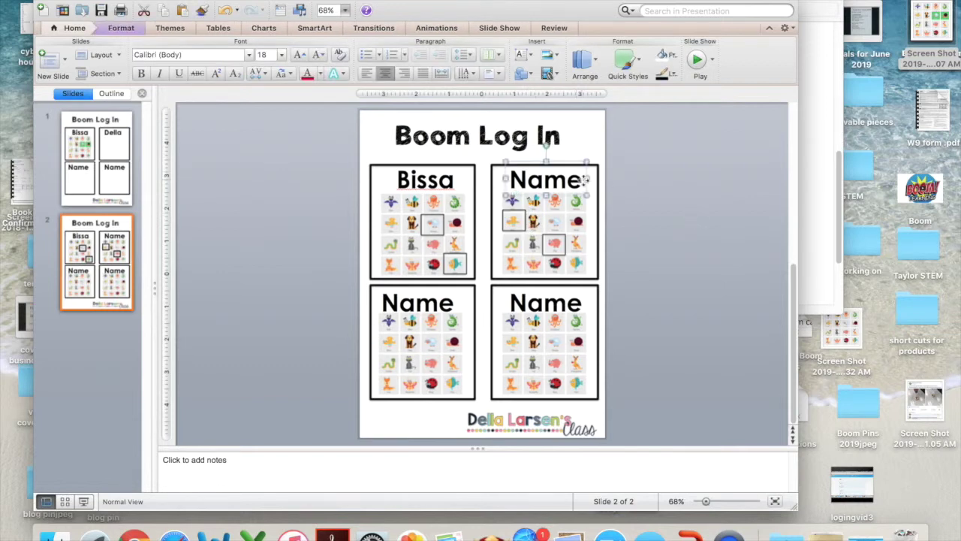
left_click(582, 181)
key("BackSpace")
key("BackSpace")
key("BackSpace")
key("BackSpace")
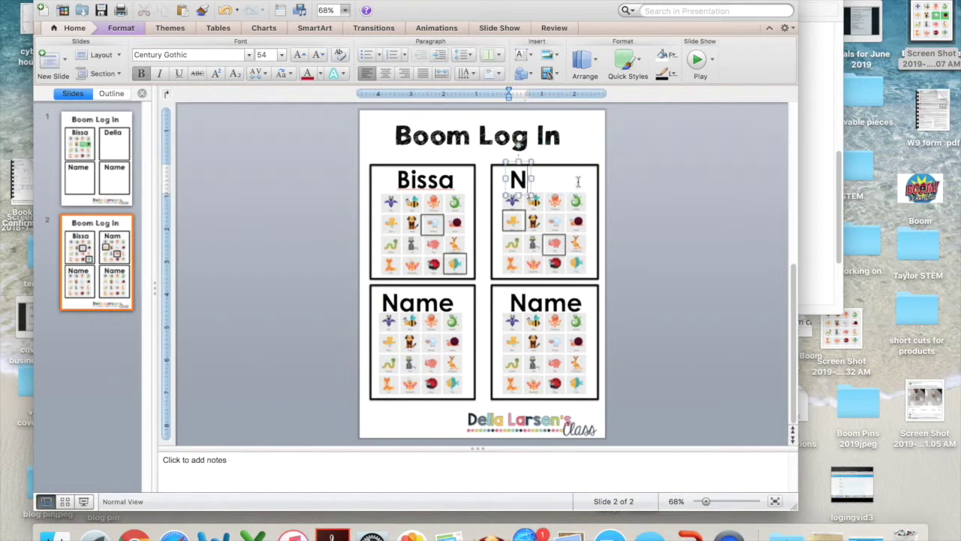
type("Della")
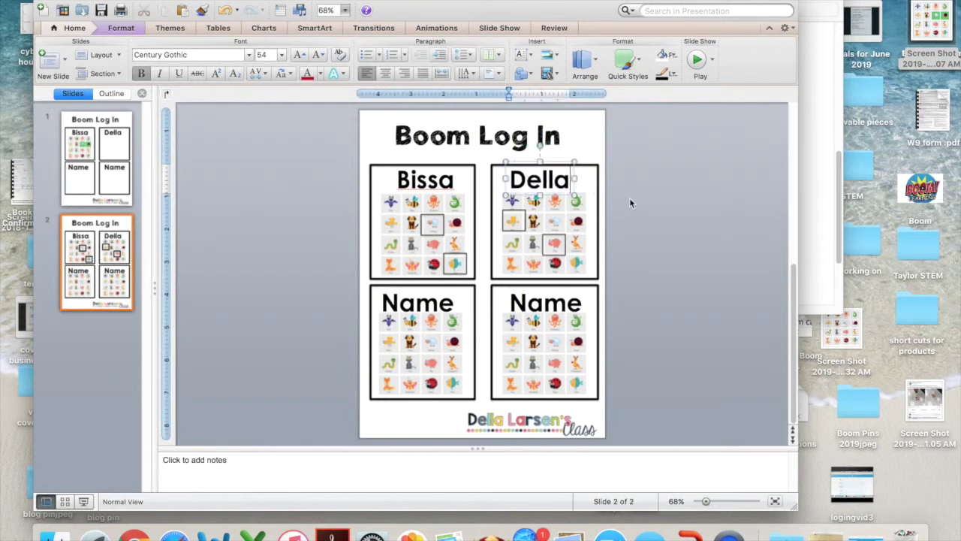
left_click(630, 198)
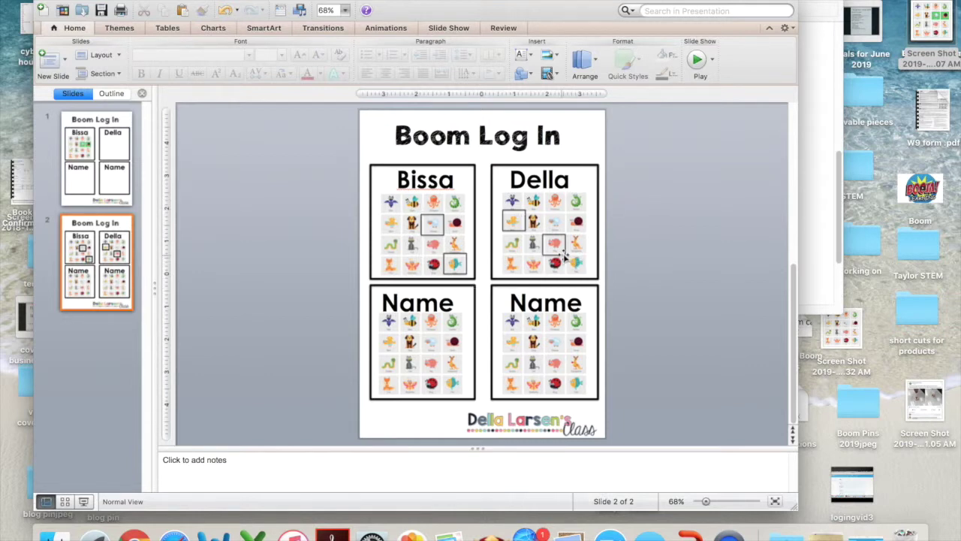
key("Page_Up")
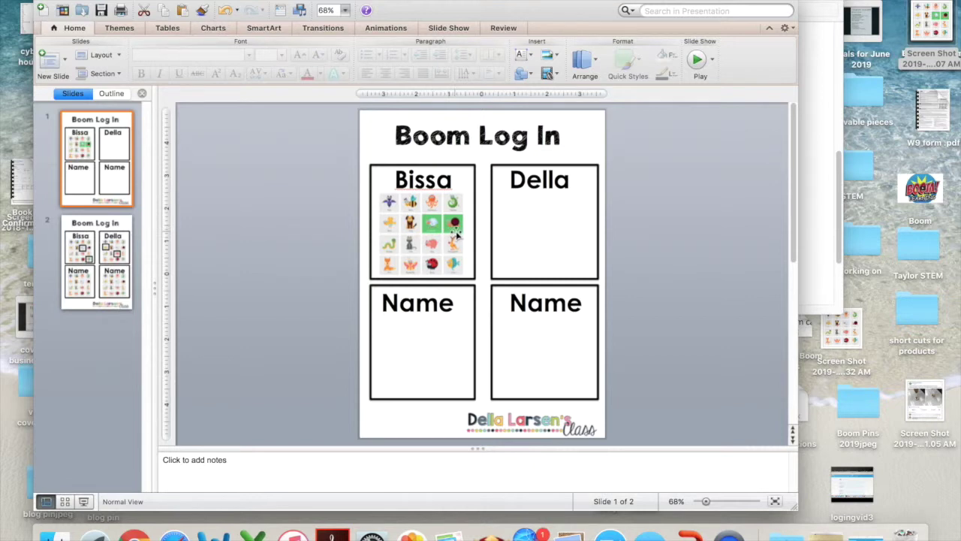
left_click(103, 267)
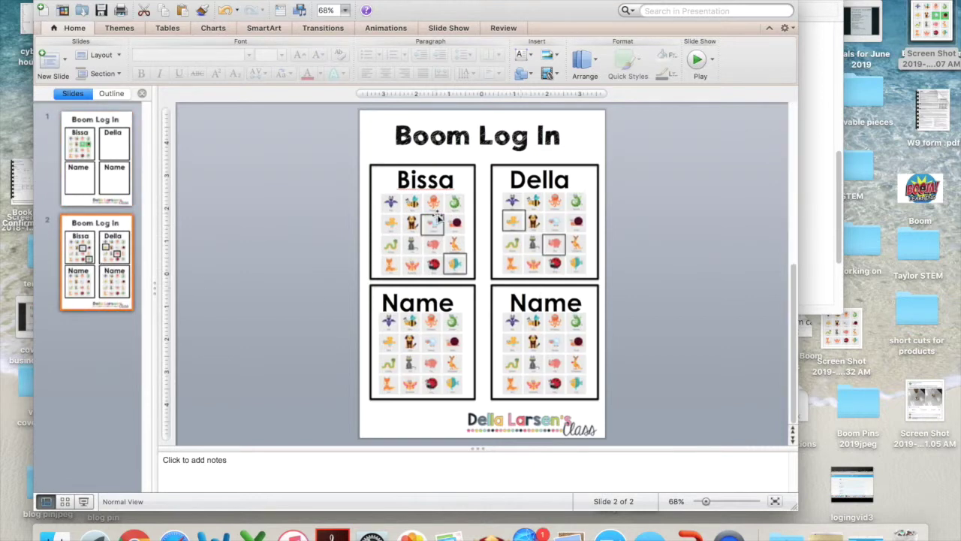